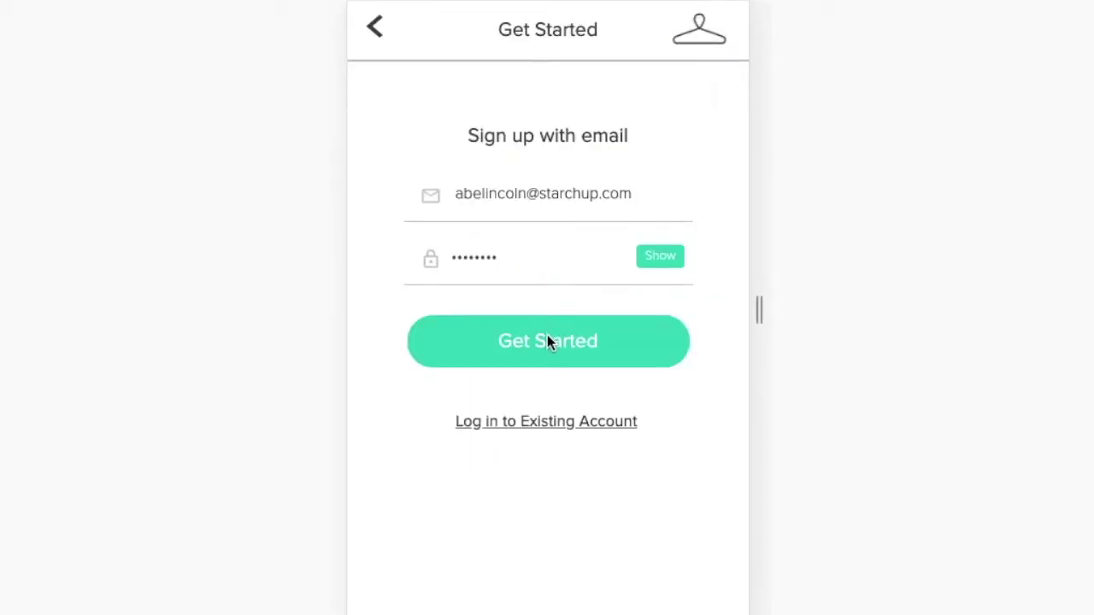
Start a new account and enter the customer's first name, last name and phone number.
click(548, 340)
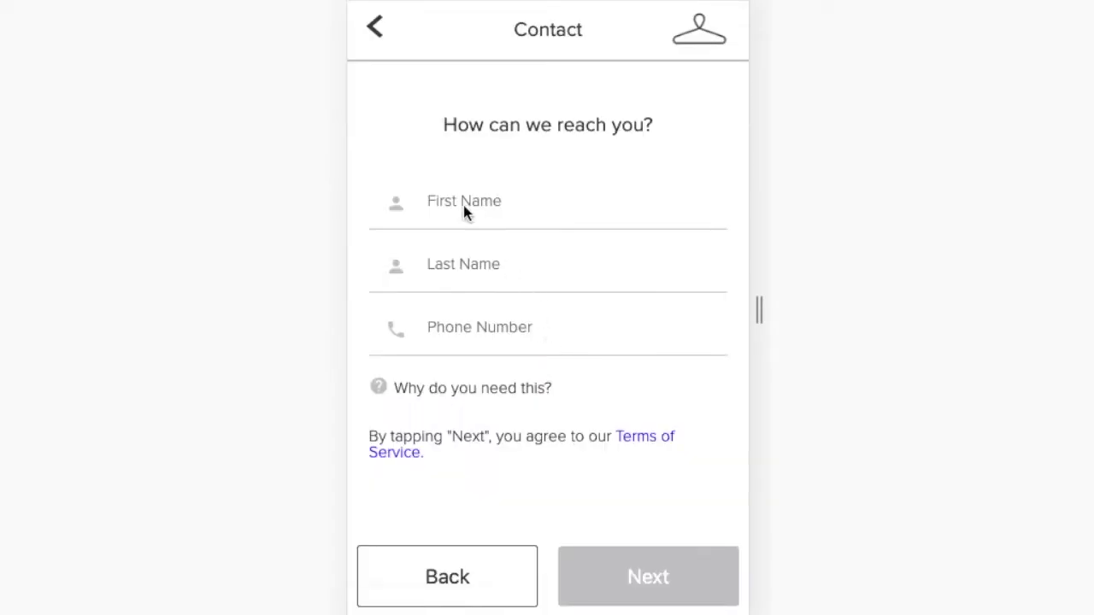
text(Abe)
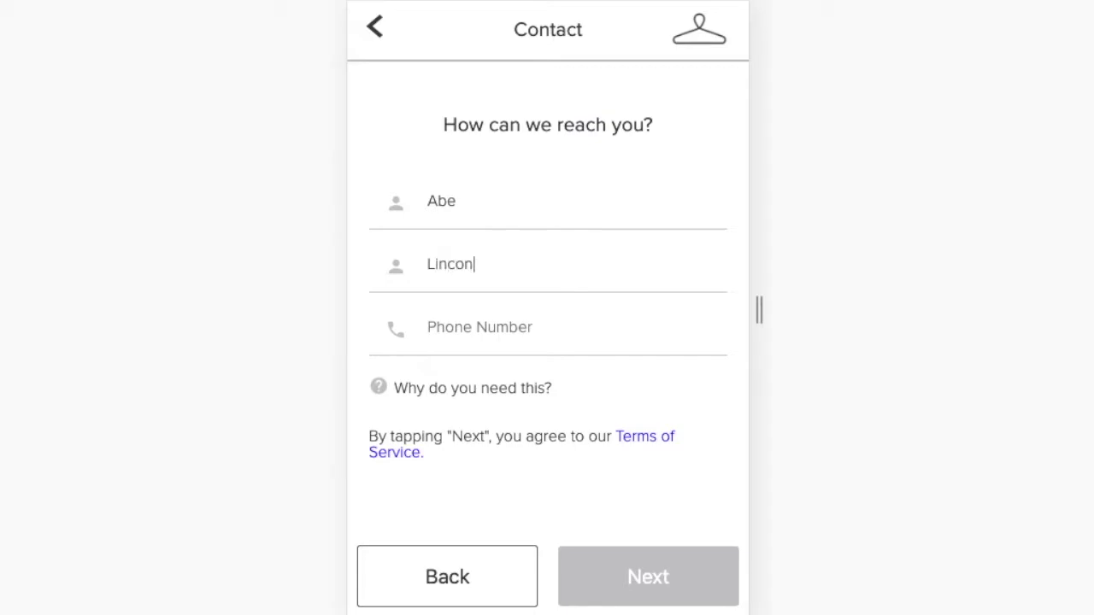
text(555555959)
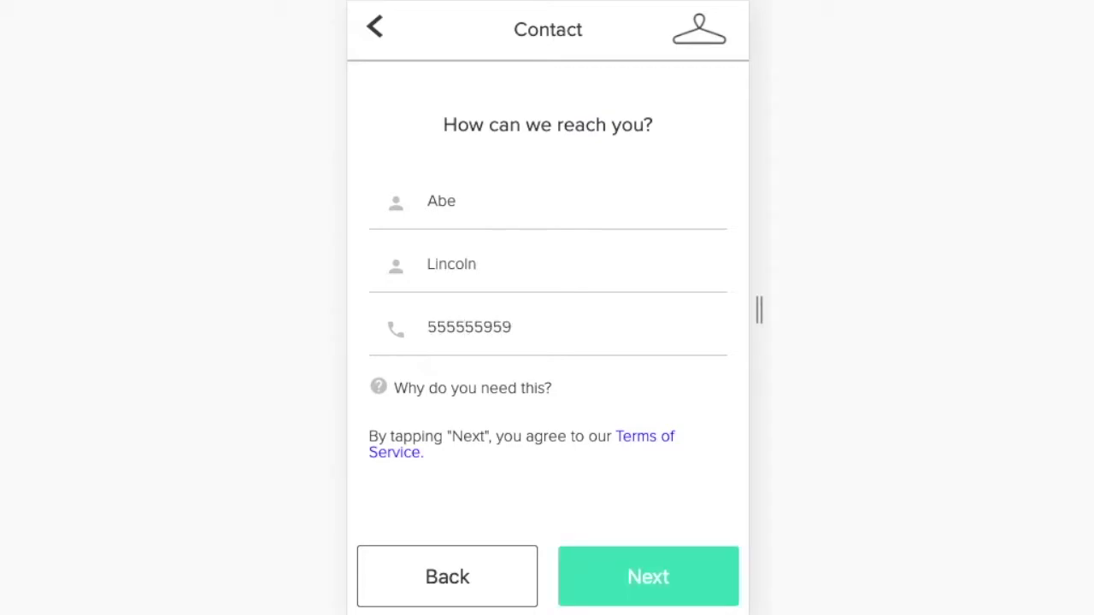
text(5)
click(683, 566)
Enter the delivery address from the Chicago suggestion and add gate-code instructions.
click(456, 161)
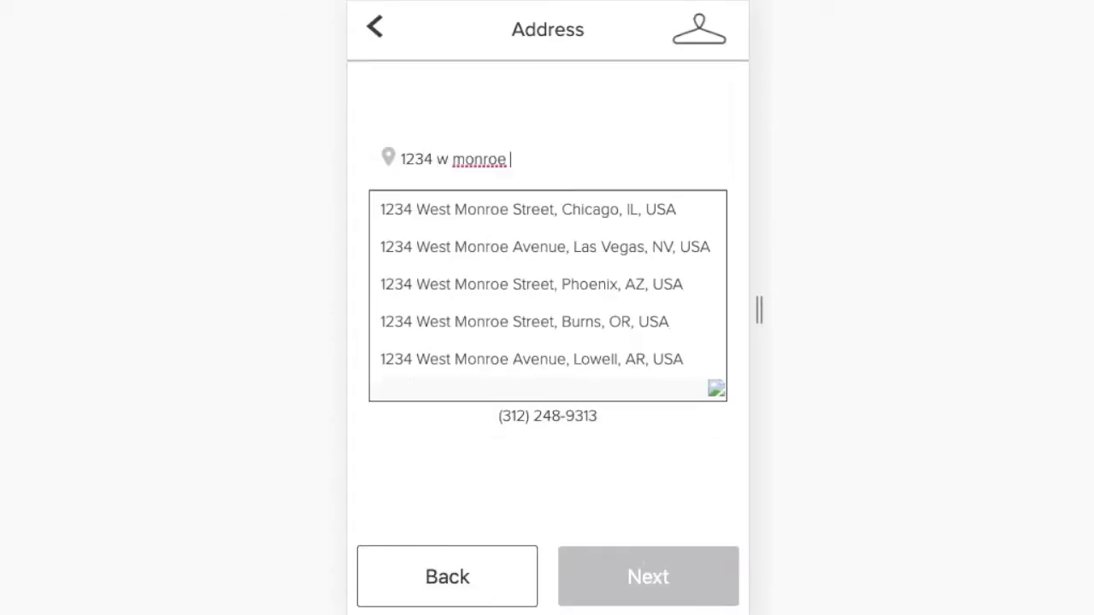
click(520, 209)
click(542, 332)
text(Gate code)
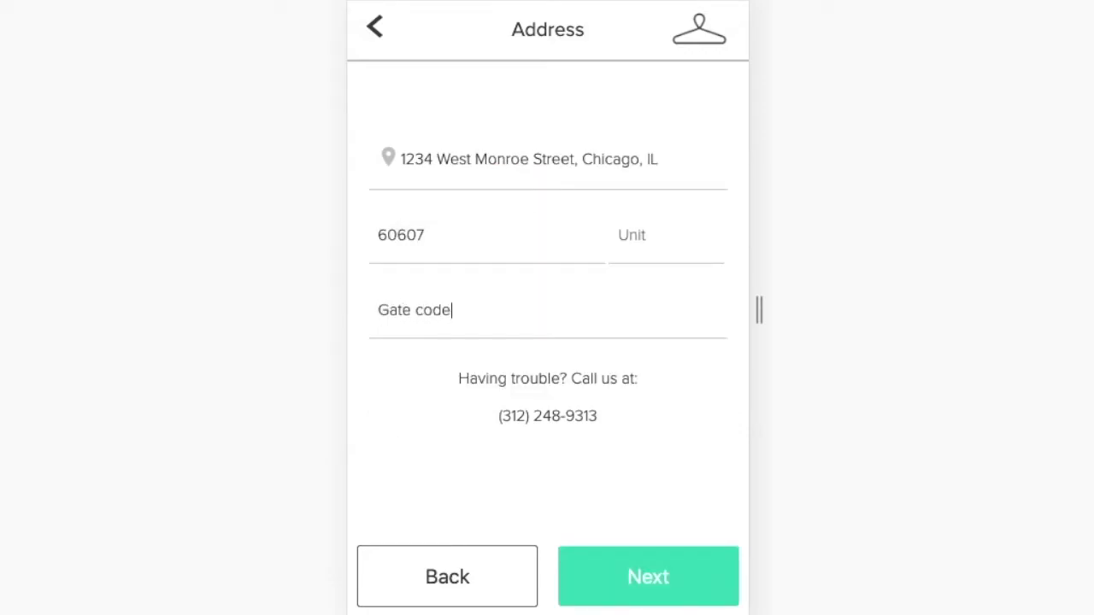
text( 1)
text(55)
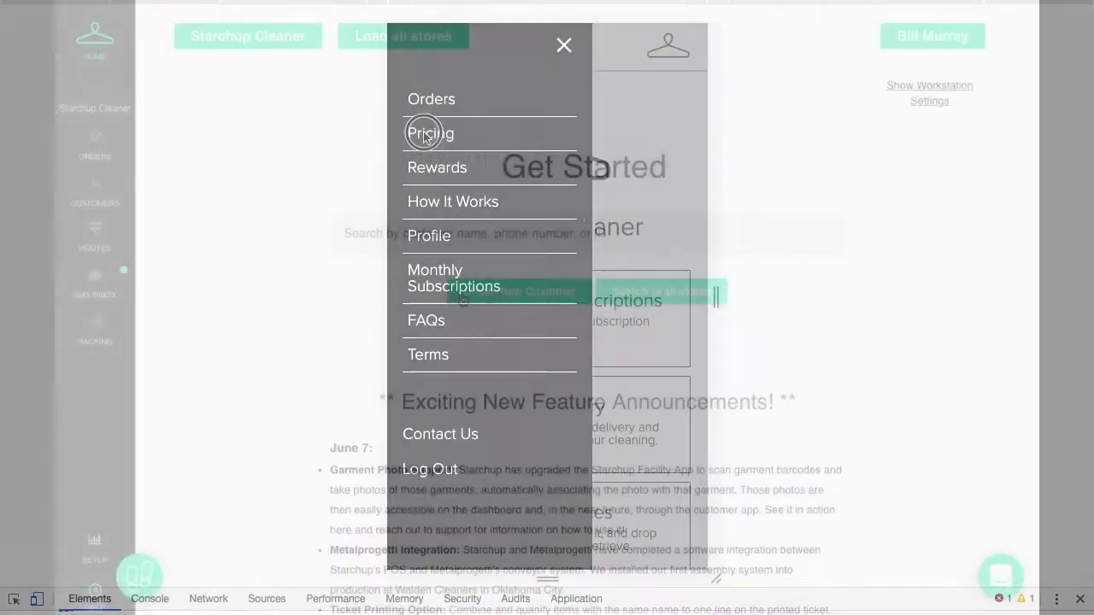
click(419, 129)
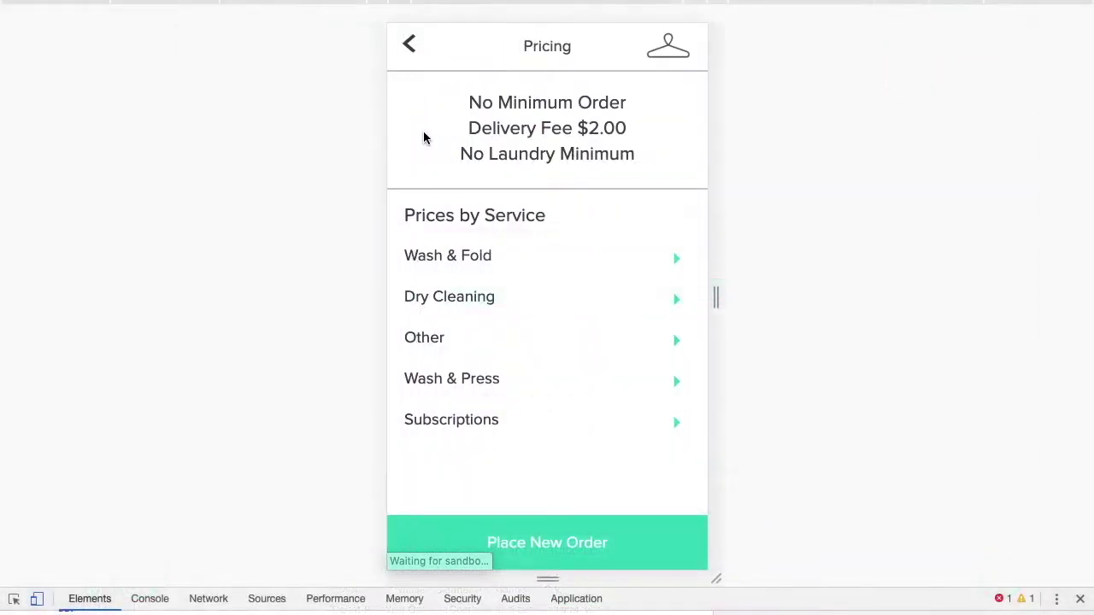
Review the Wash & Fold prices, then the Dry Cleaning price list.
click(513, 265)
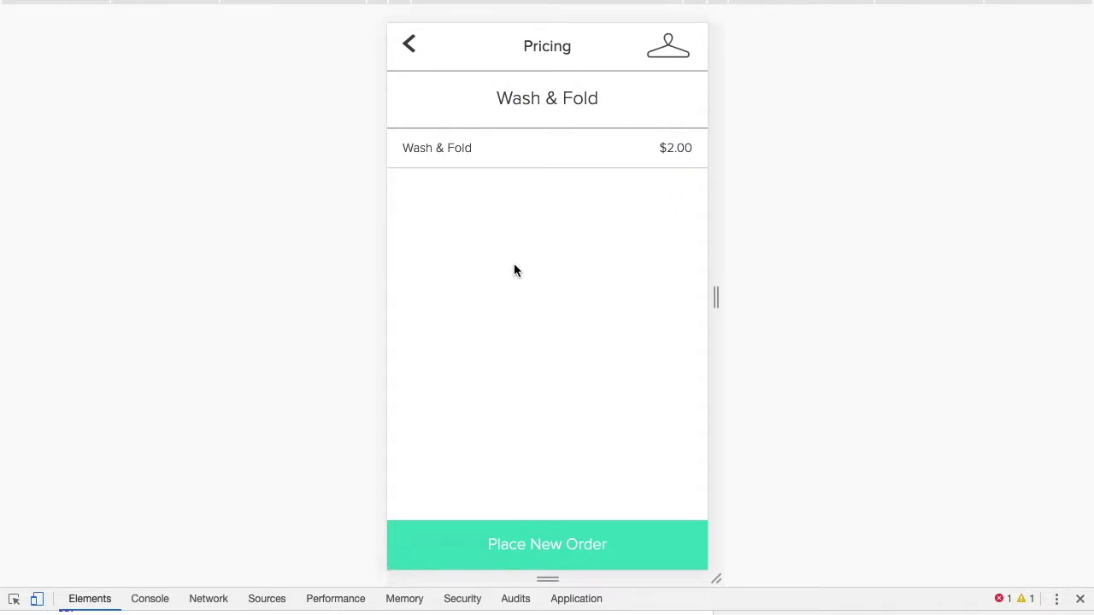
click(413, 52)
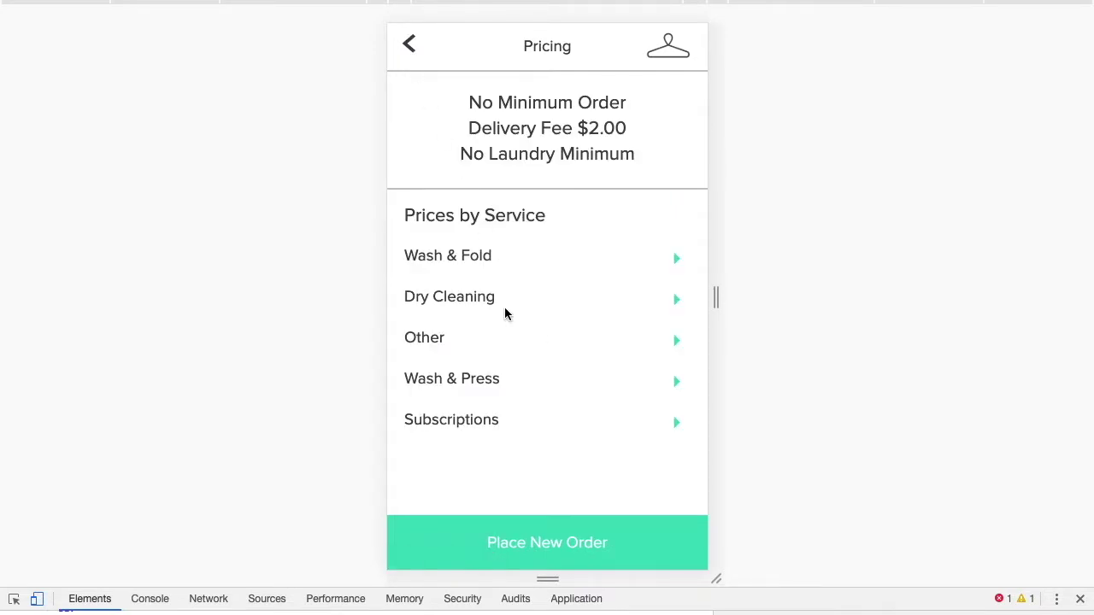
click(493, 304)
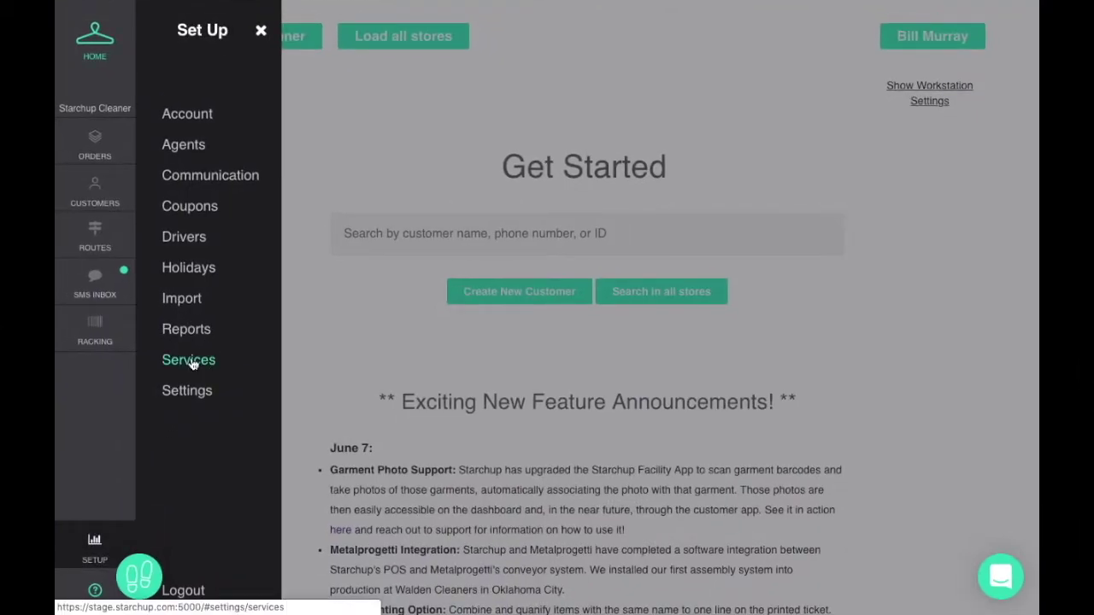
Inspect the Dry Cleaning and Wash & Fold item prices under Setup > Services.
click(192, 364)
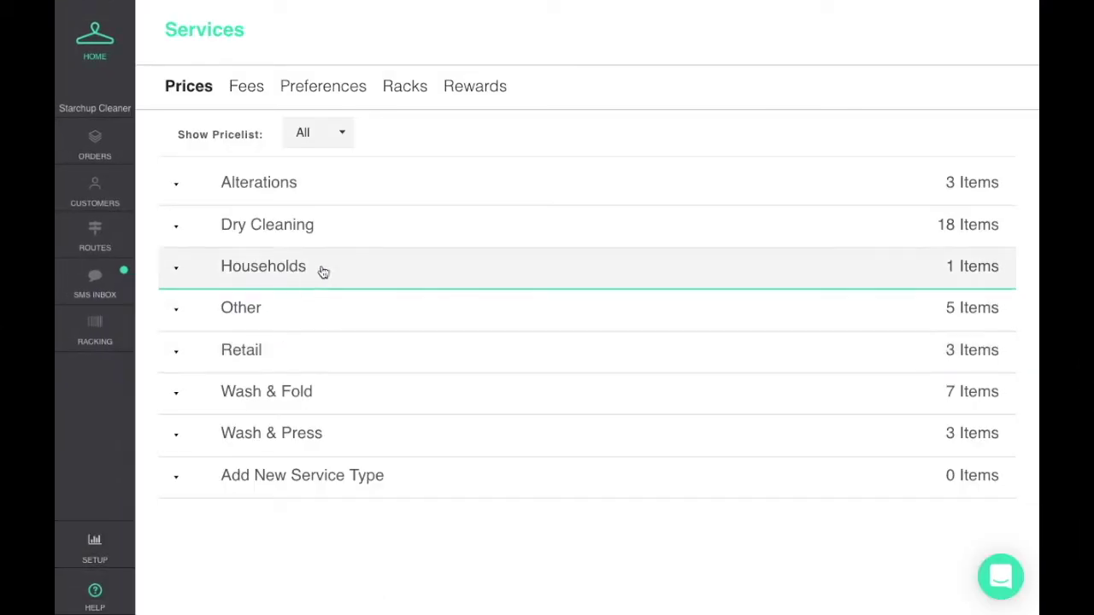
click(344, 222)
scroll(303, 406, down, 3)
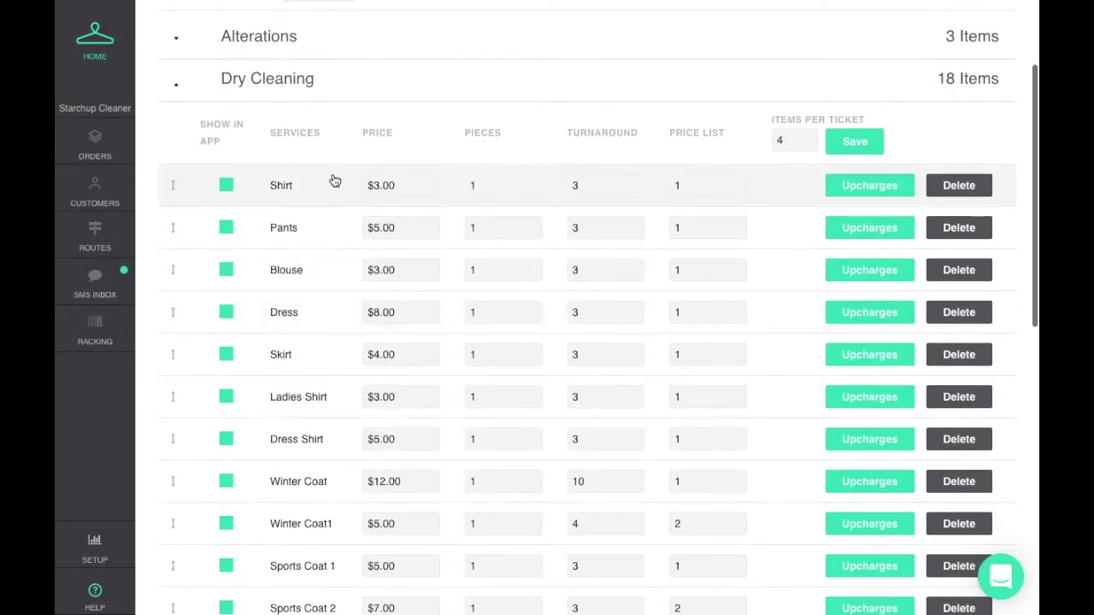
click(319, 96)
click(273, 393)
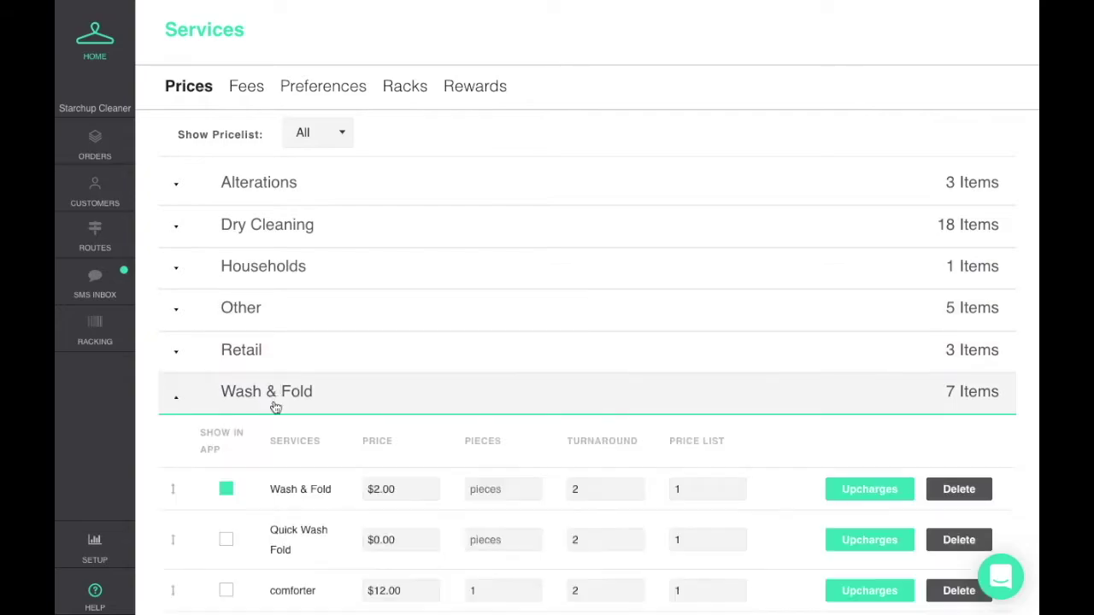
scroll(308, 337, down, 2)
click(307, 333)
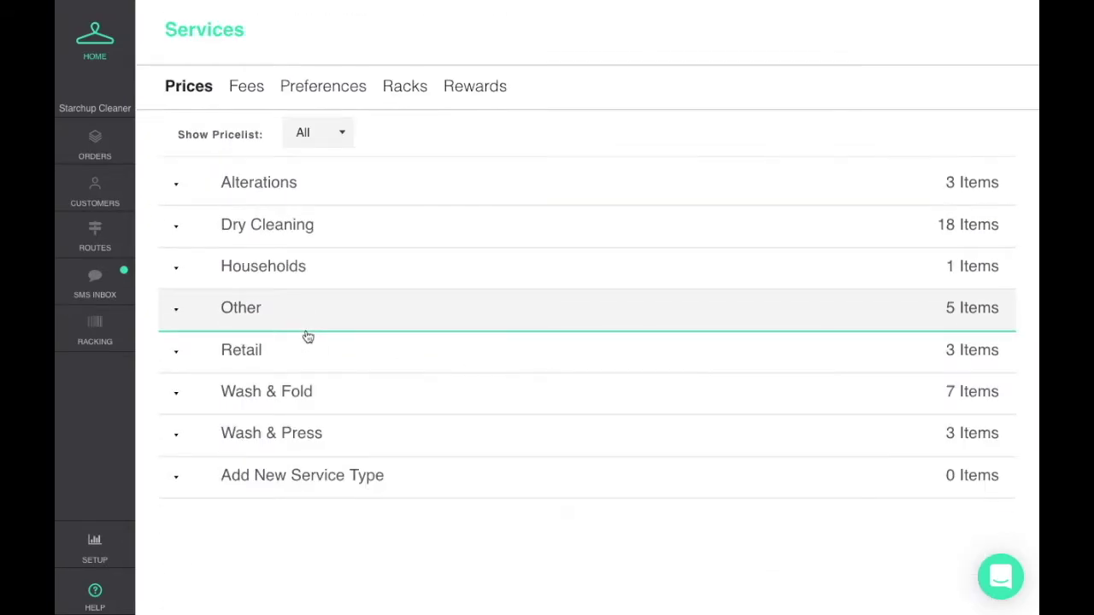
Expand the Dry Cleaning preferences, then the Wash & Fold preferences.
click(296, 91)
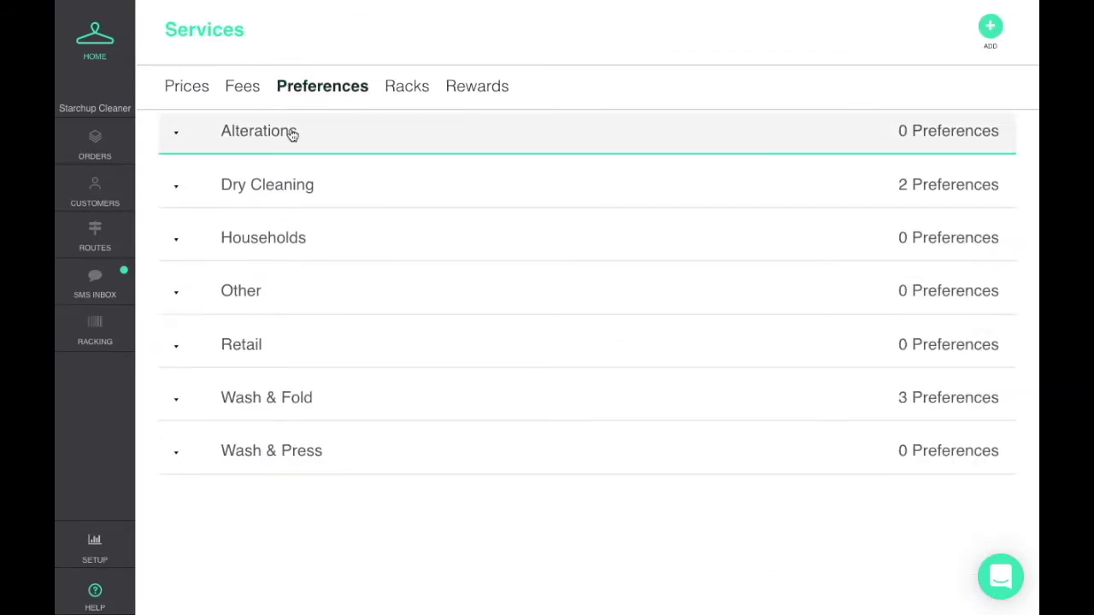
click(317, 191)
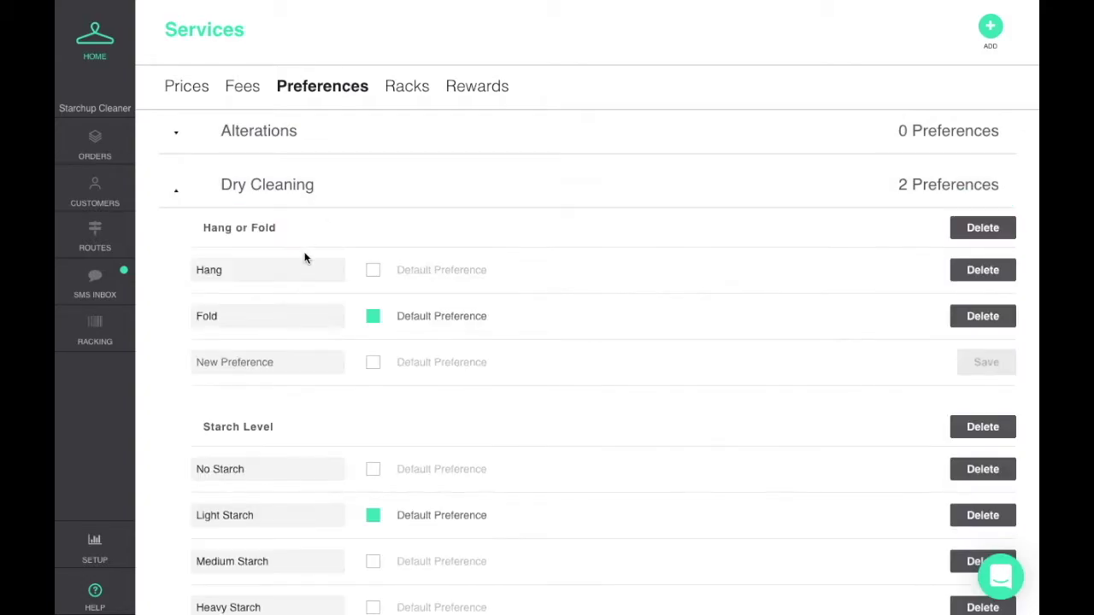
scroll(304, 258, down, 2)
scroll(255, 371, down, 1)
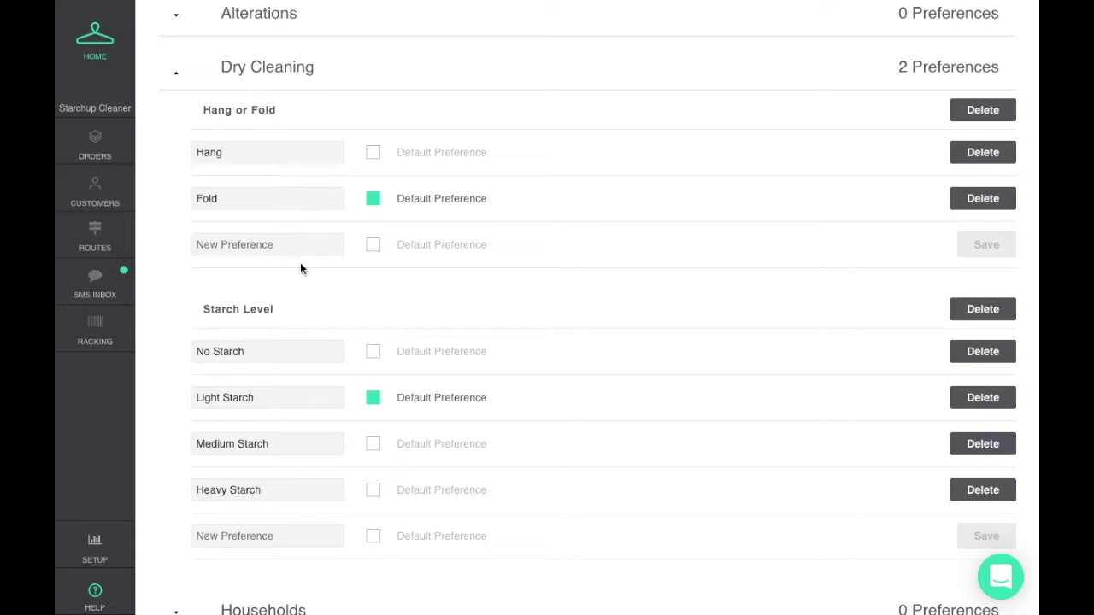
click(284, 77)
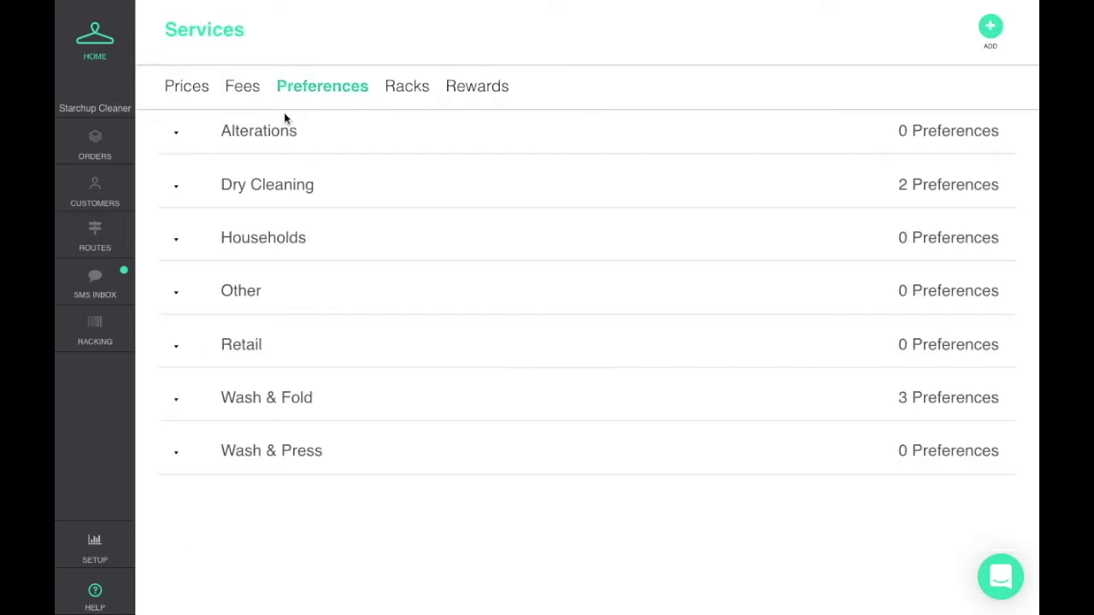
click(265, 410)
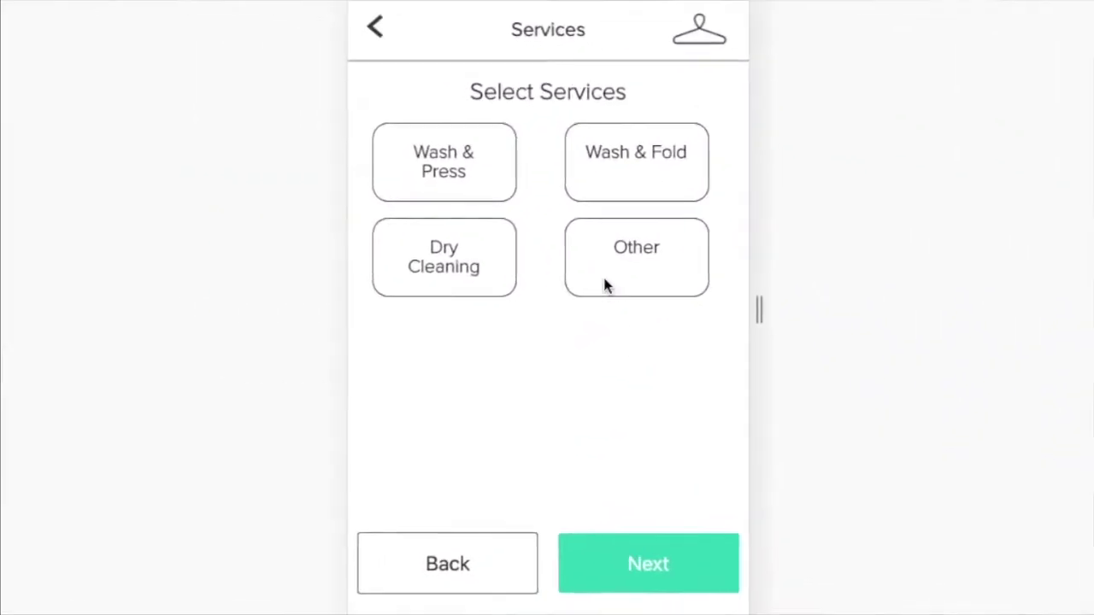
Select the Wash & Press, Dry Cleaning and Wash & Fold services.
click(446, 181)
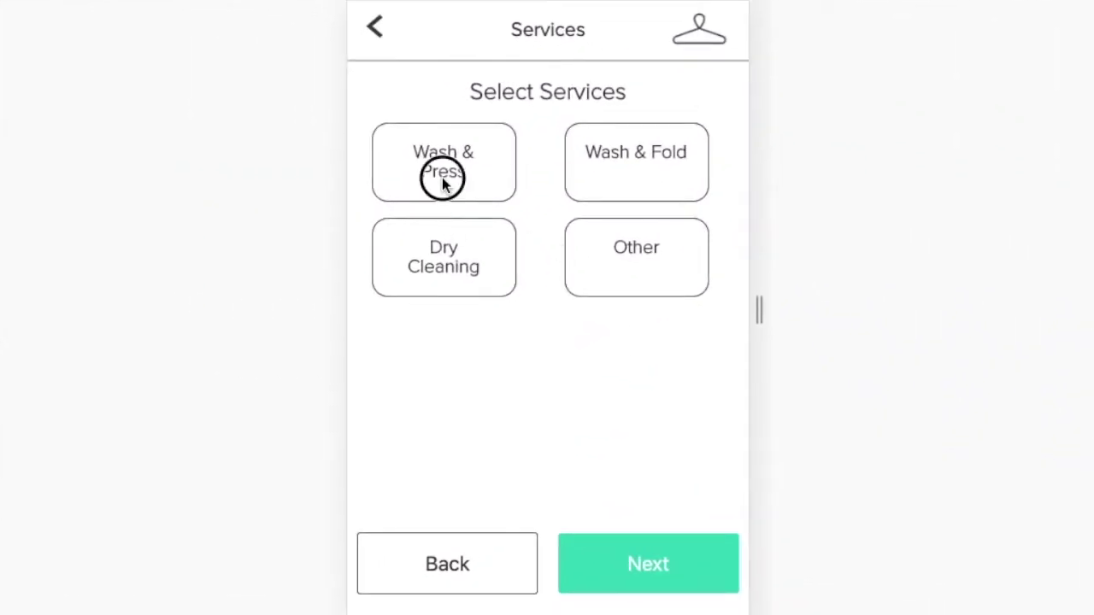
click(453, 246)
click(676, 185)
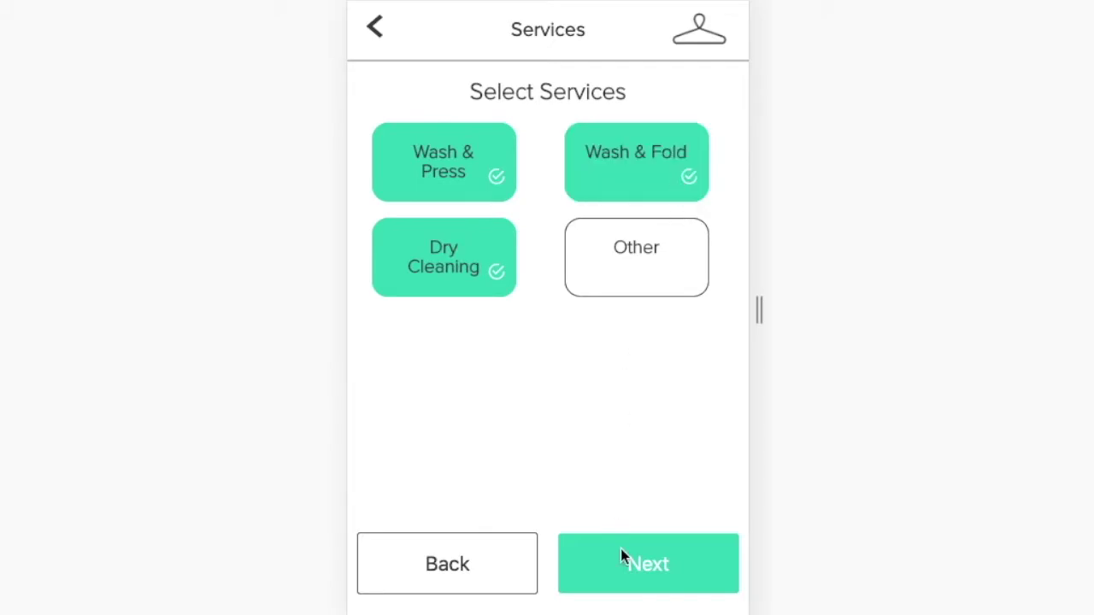
click(620, 557)
Make Wash & Fold scented with Downy detergent and Downy Plus protection.
scroll(653, 380, down, 2)
scroll(615, 324, up, 1)
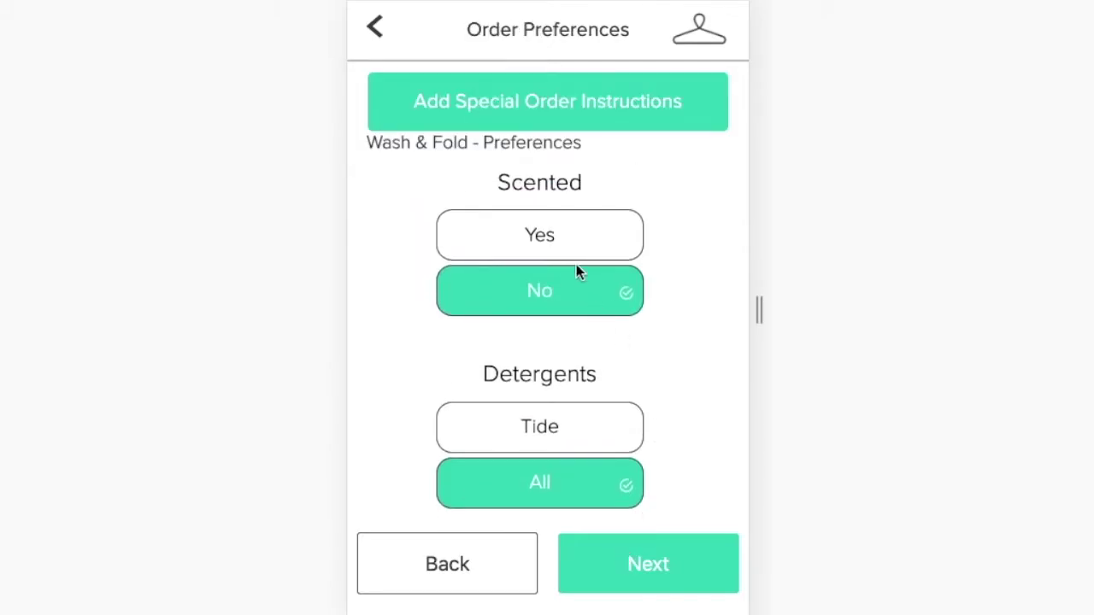
click(556, 252)
scroll(681, 356, down, 3)
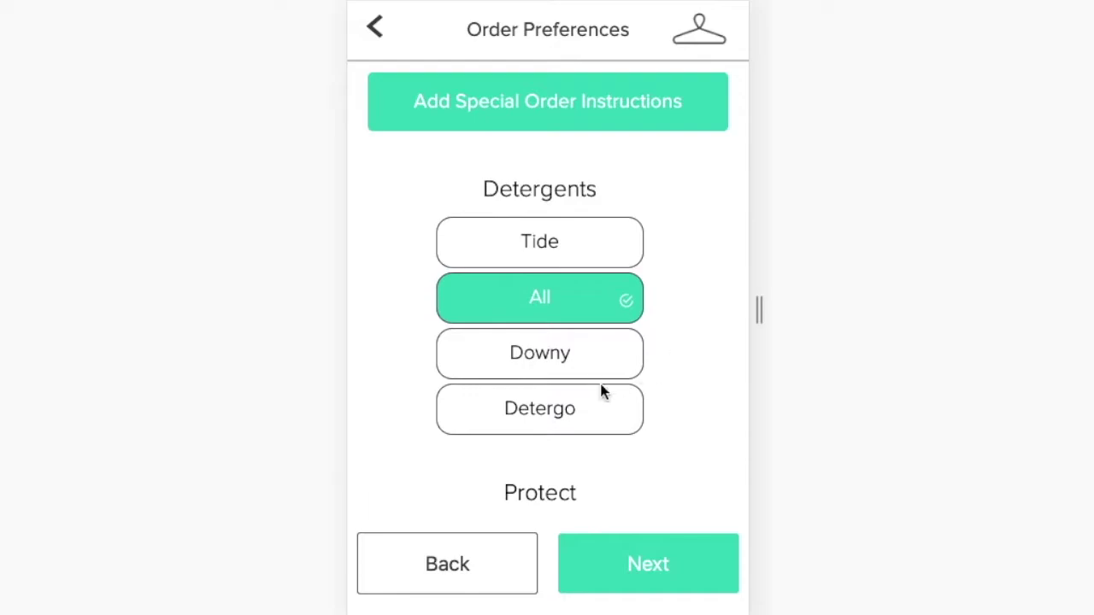
click(590, 359)
scroll(673, 433, down, 3)
click(594, 315)
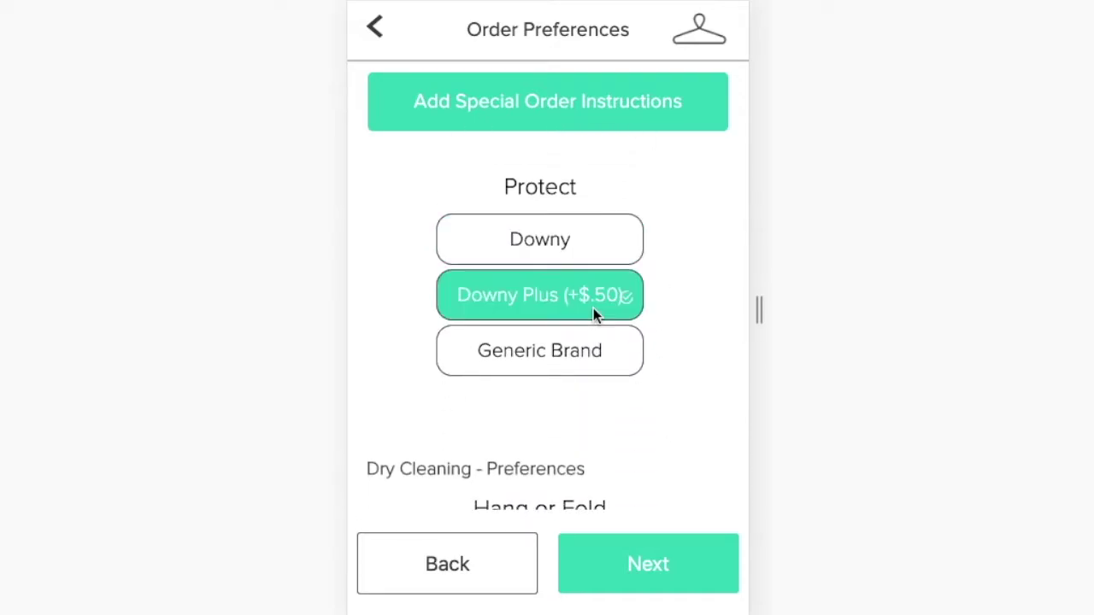
scroll(598, 256, down, 2)
Add the special instruction 'Missing button on blue shirt. Please repair.'.
click(615, 114)
click(515, 407)
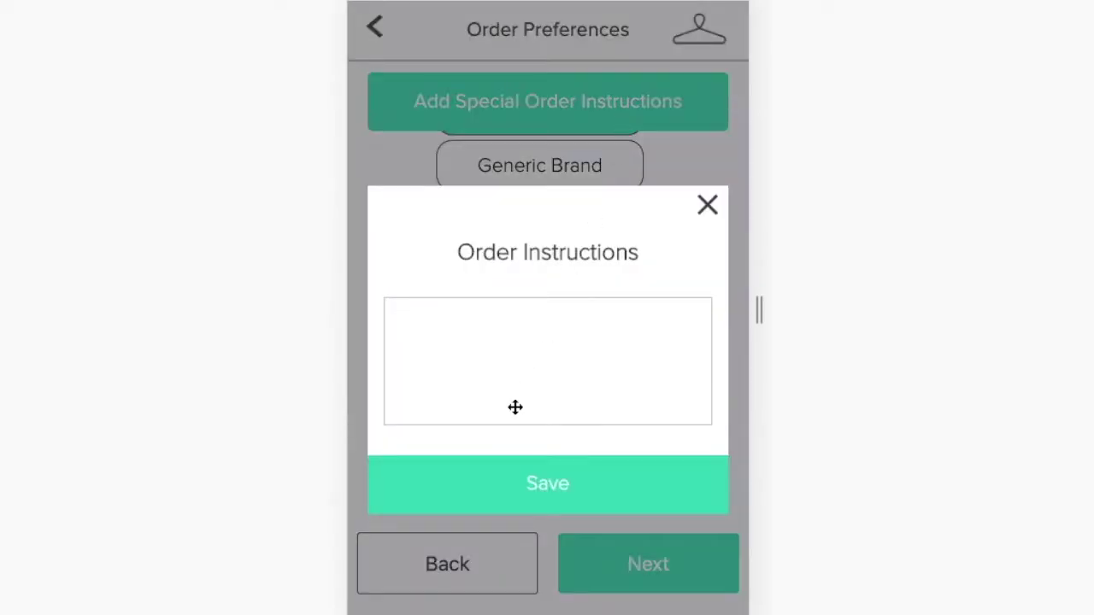
text(Missing button on b)
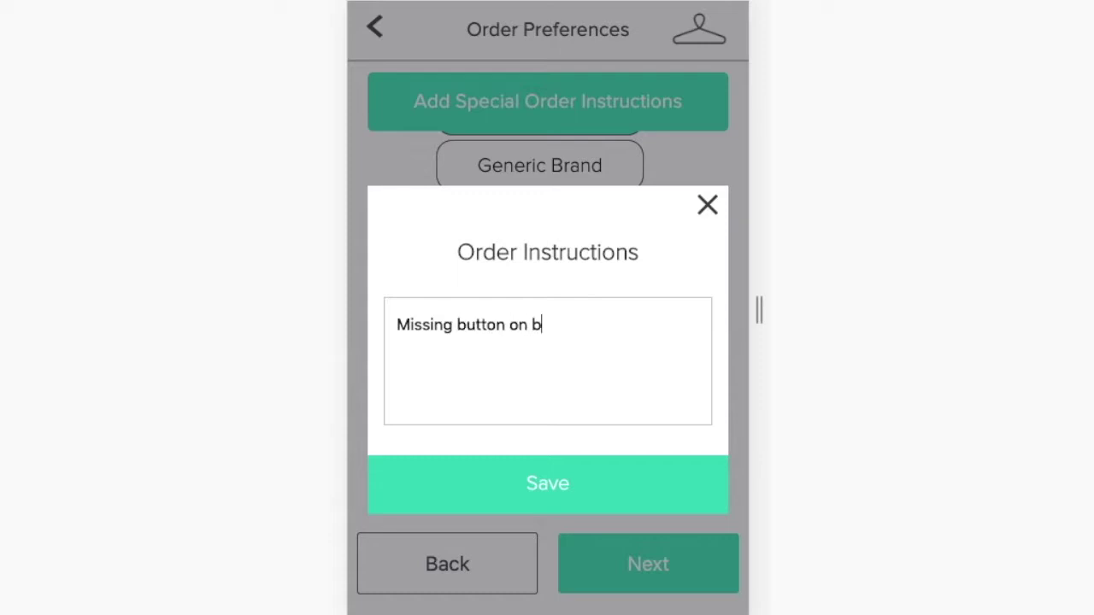
text(lue shirt. Please repa)
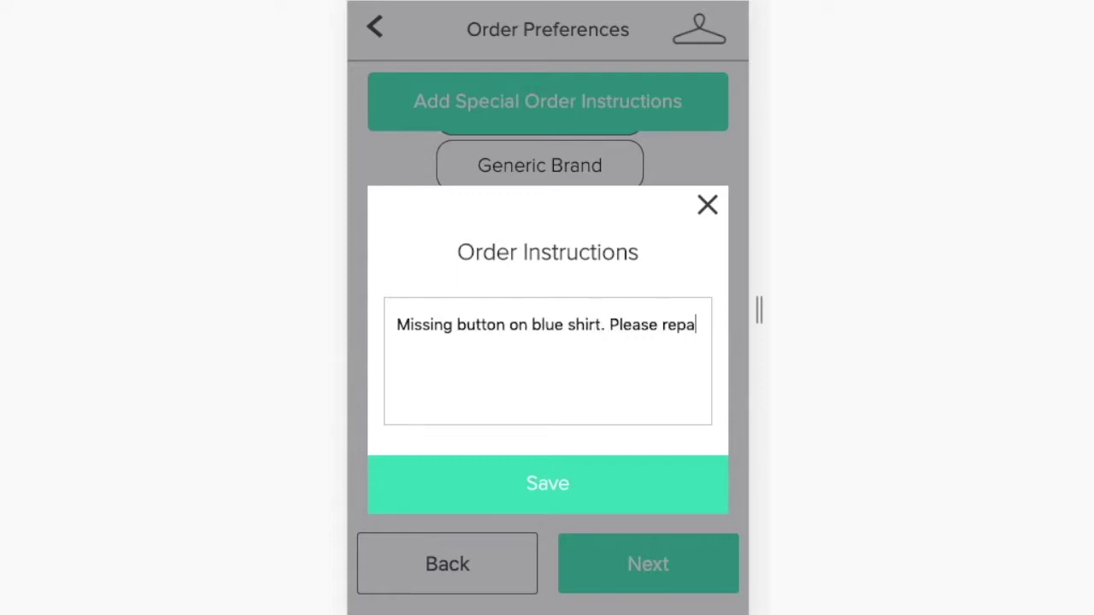
text(ir.)
click(536, 479)
Choose the Jun 17 6:00pm-7:00pm pickup slot.
click(618, 557)
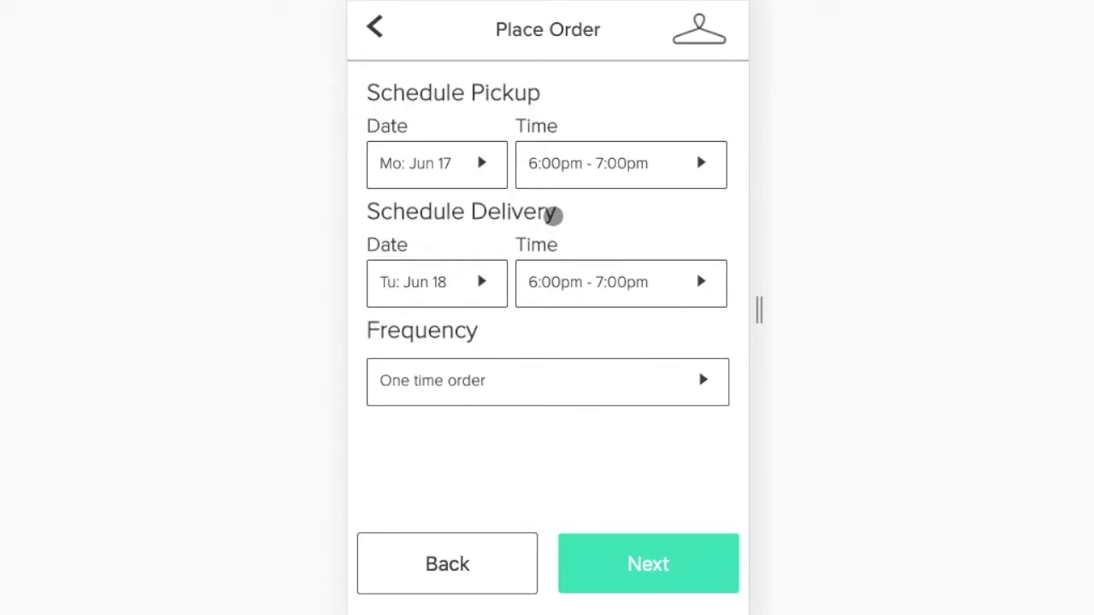
click(567, 167)
click(569, 166)
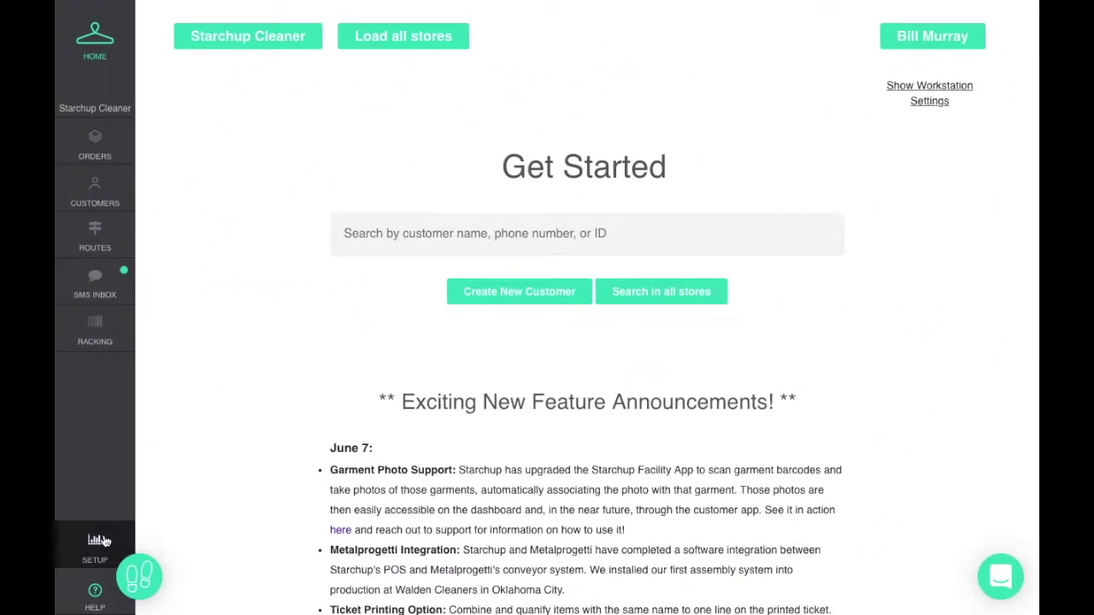
Show the Drivers schedule in Day view.
click(99, 540)
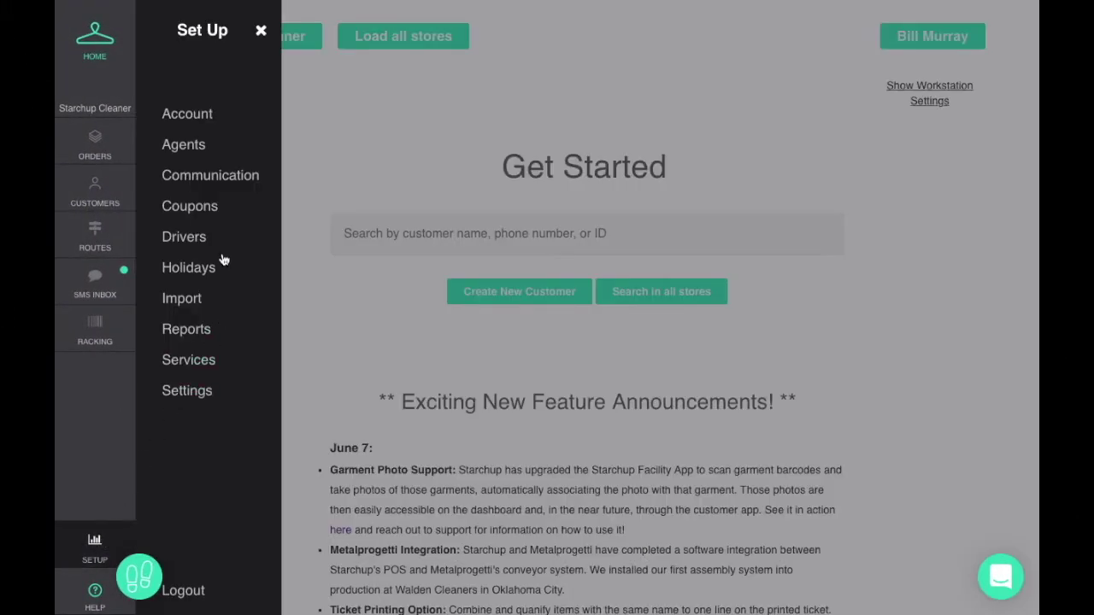
click(196, 243)
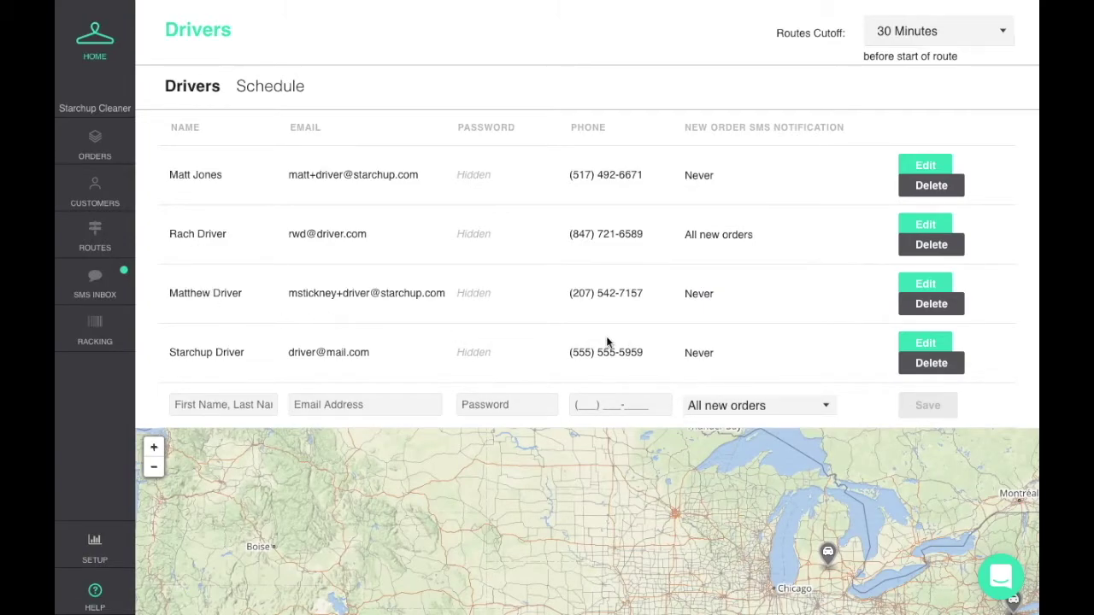
click(277, 89)
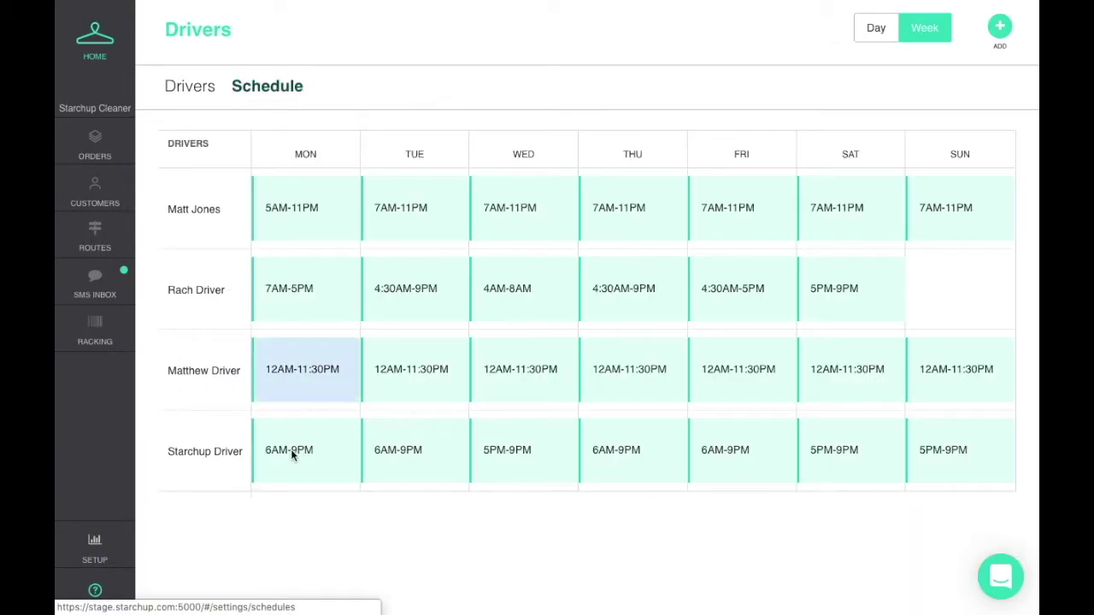
click(299, 475)
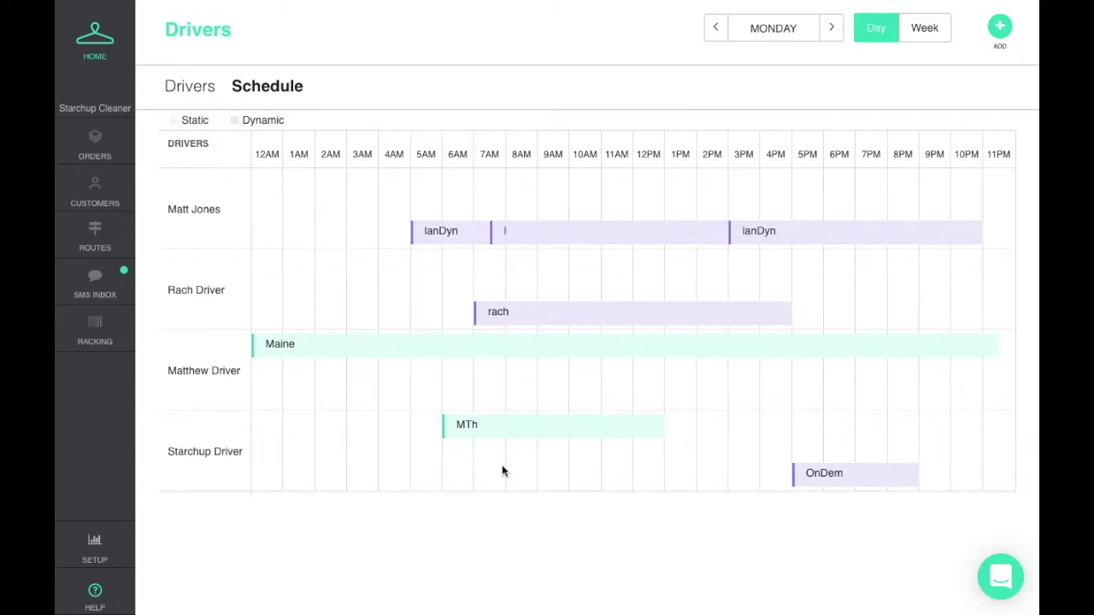
Advance the day view to Thursday and open the MTh route's schedule.
click(831, 28)
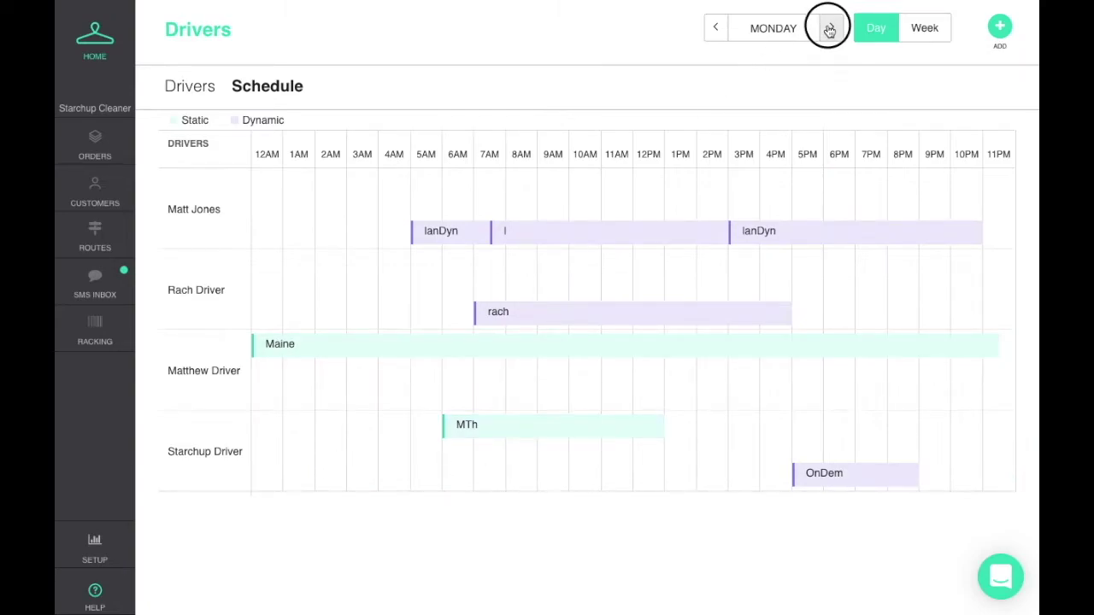
click(829, 29)
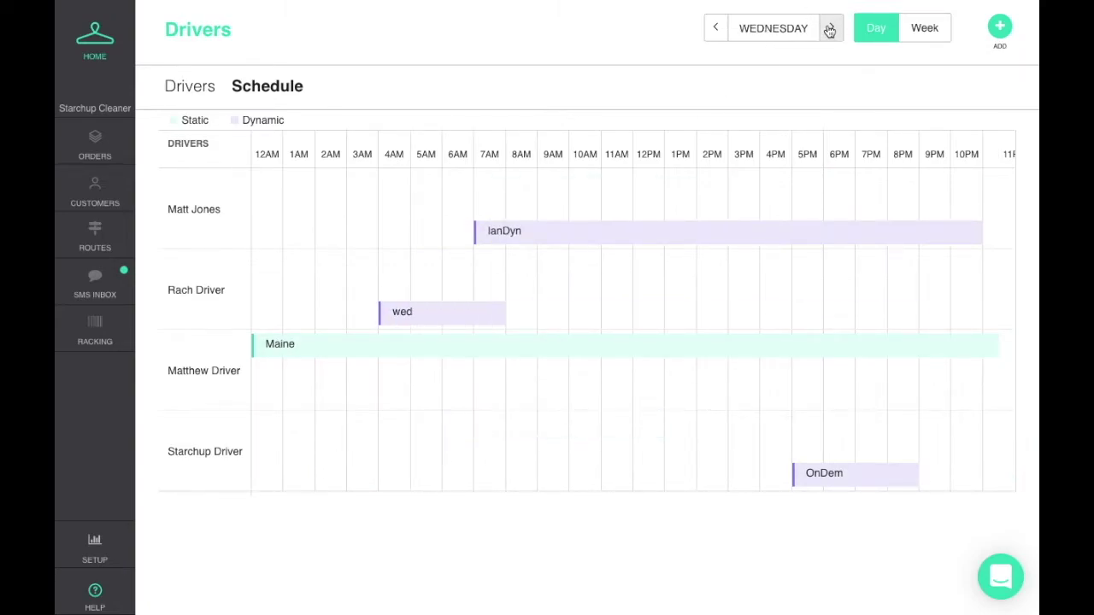
click(828, 29)
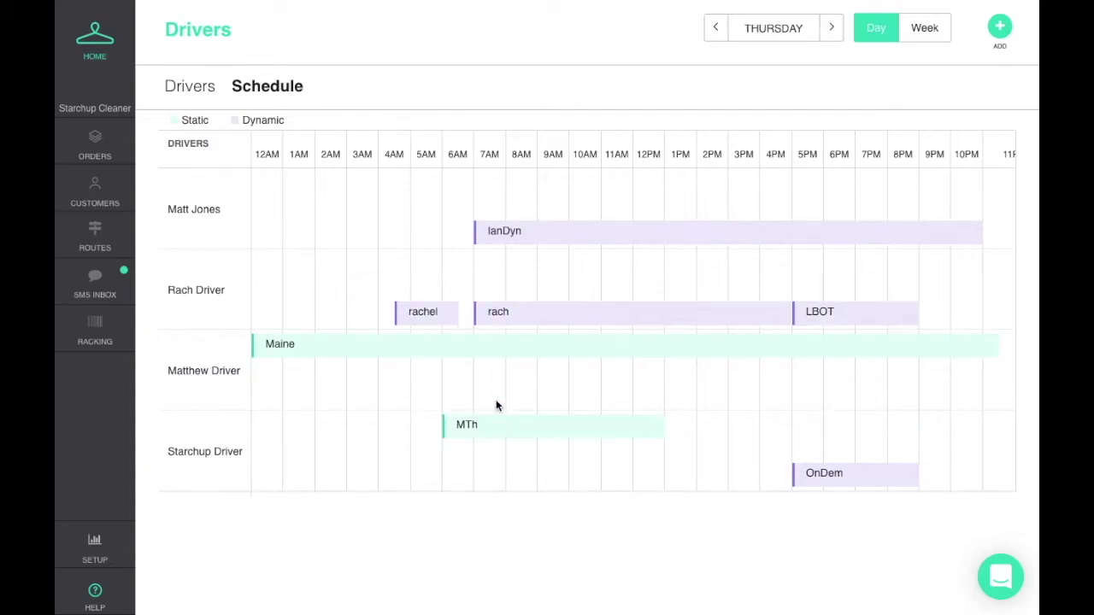
click(501, 431)
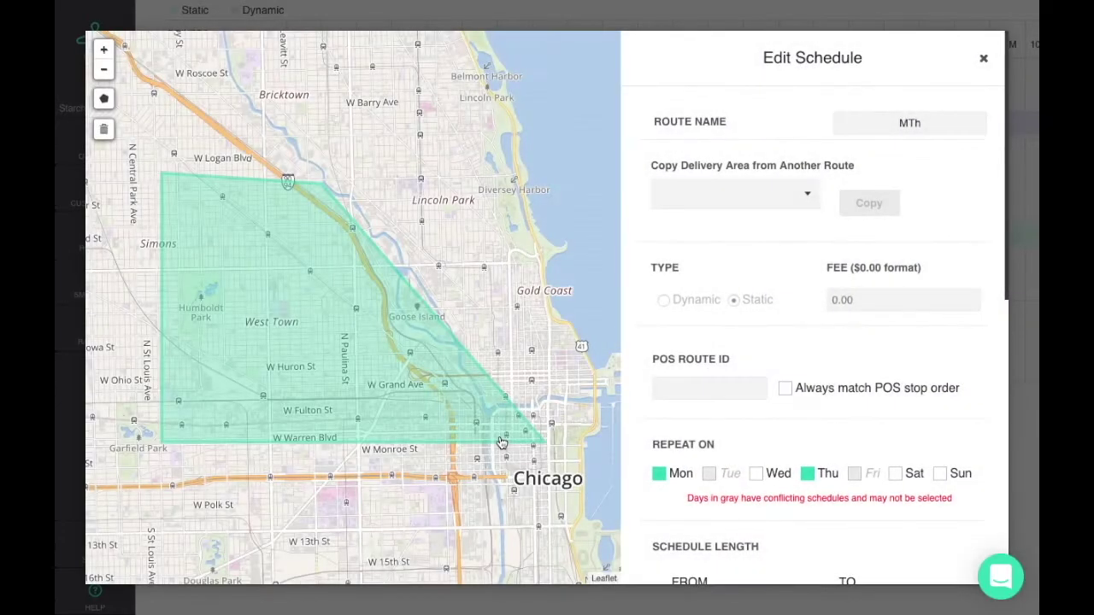
scroll(715, 415, down, 1)
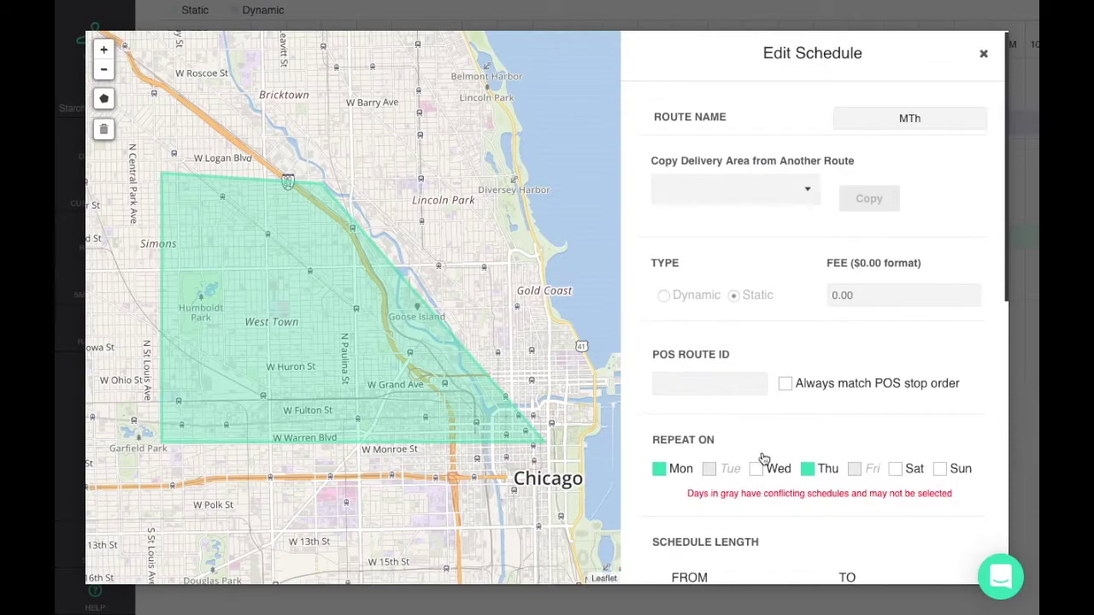
scroll(791, 469, down, 5)
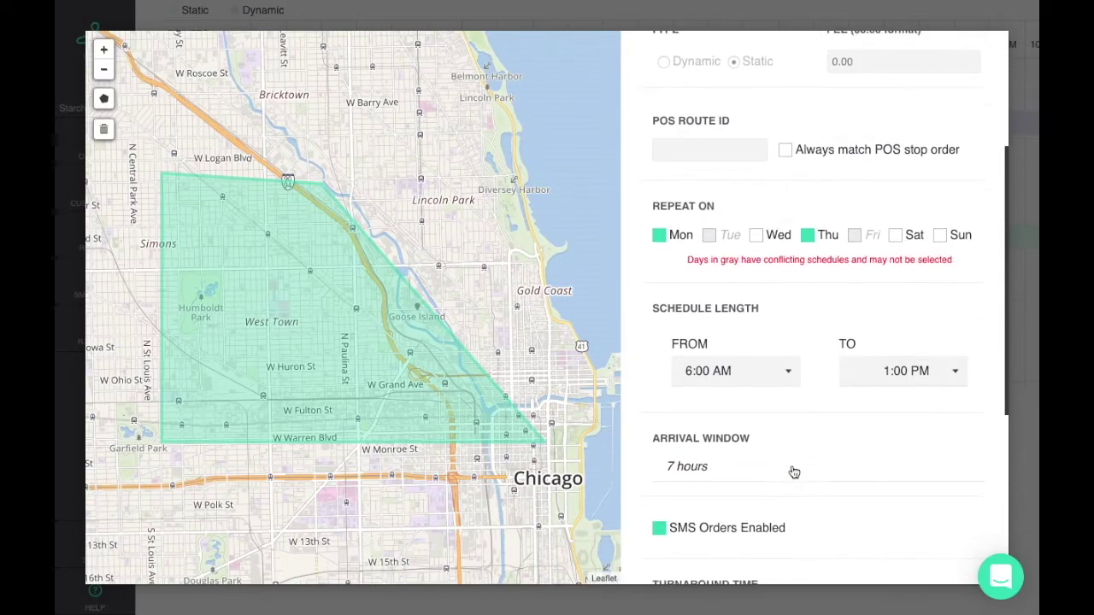
scroll(794, 472, down, 4)
scroll(794, 472, up, 4)
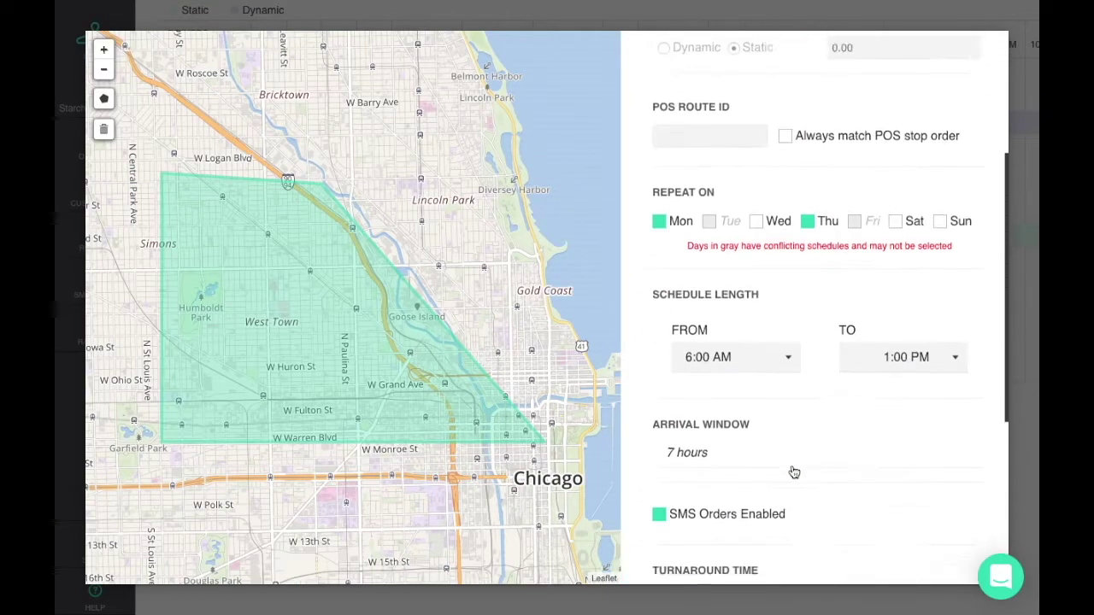
scroll(794, 473, up, 5)
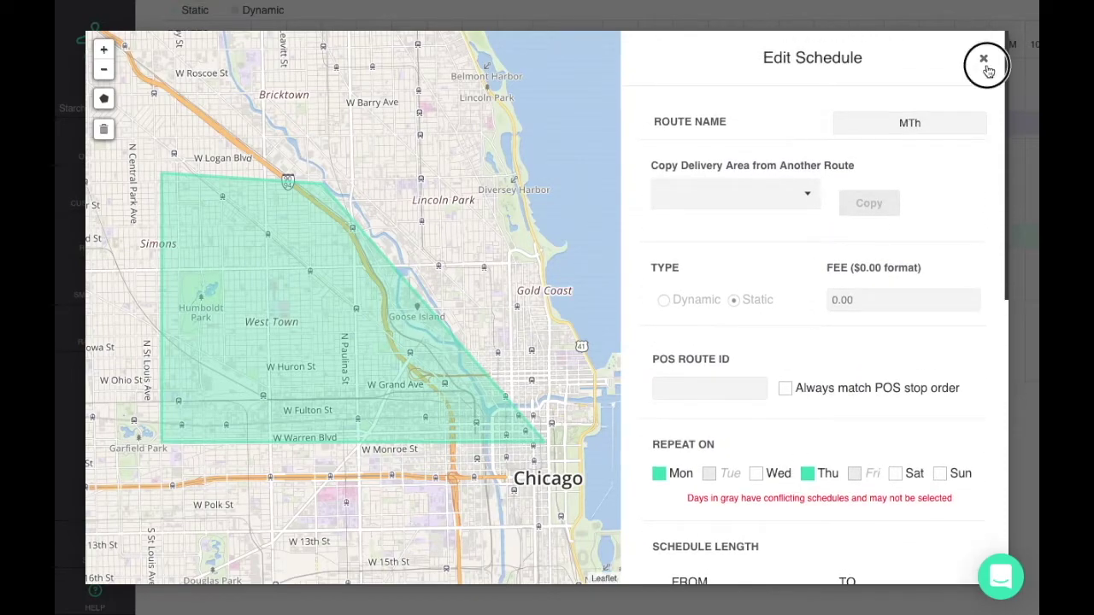
click(984, 62)
click(850, 472)
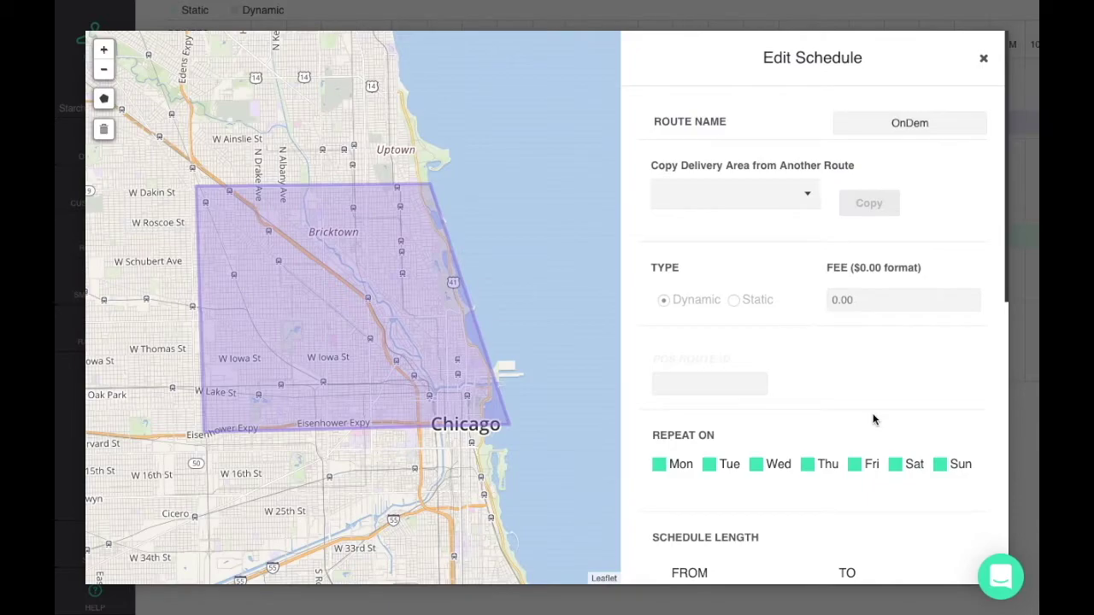
scroll(875, 420, down, 5)
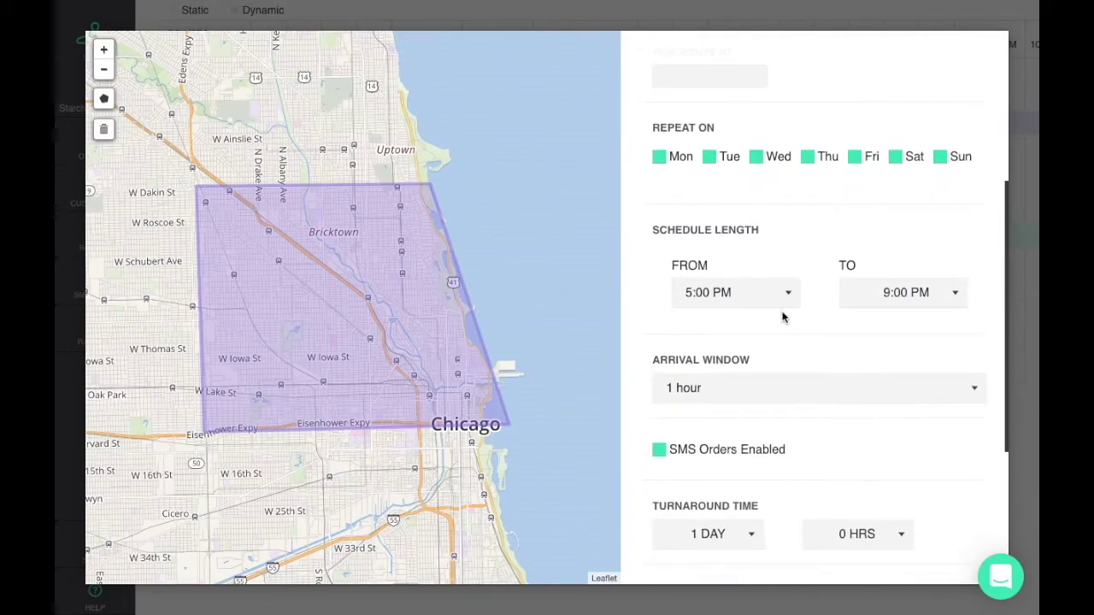
scroll(893, 305, down, 3)
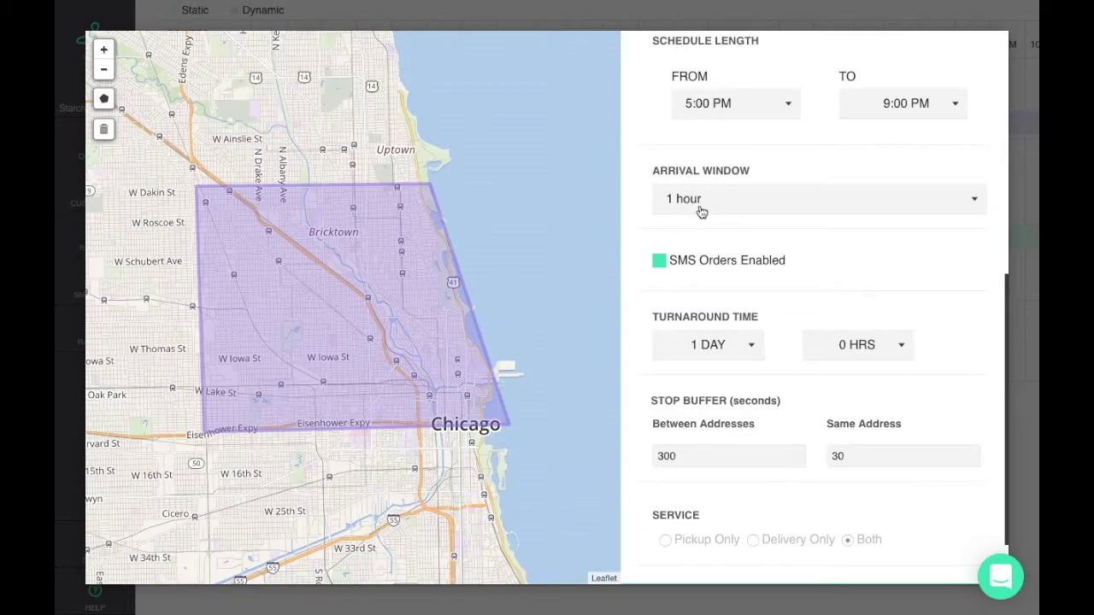
scroll(701, 212, down, 2)
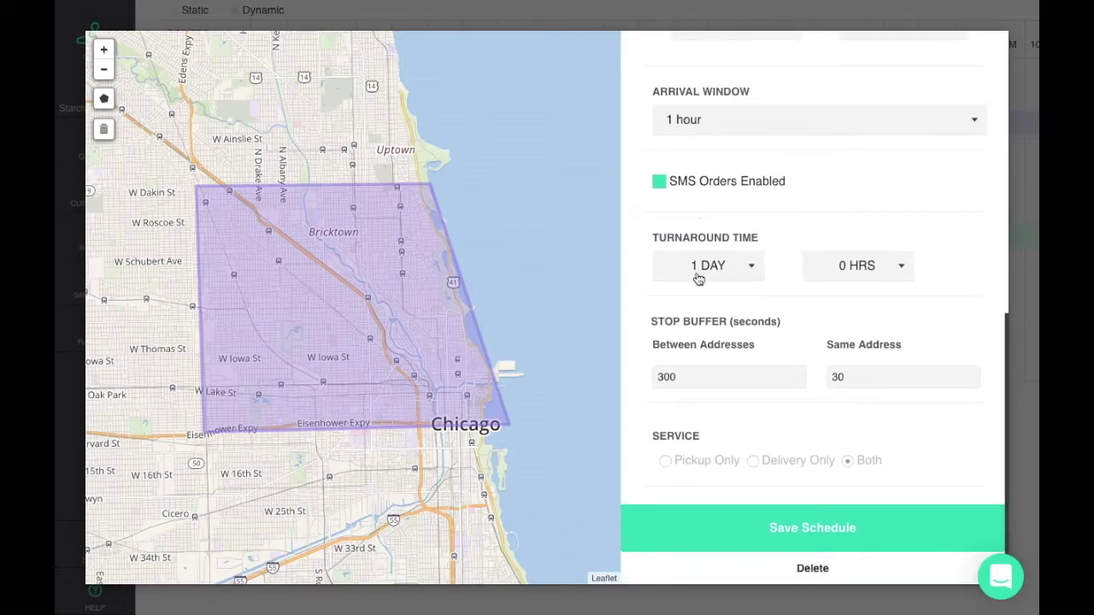
scroll(786, 208, up, 10)
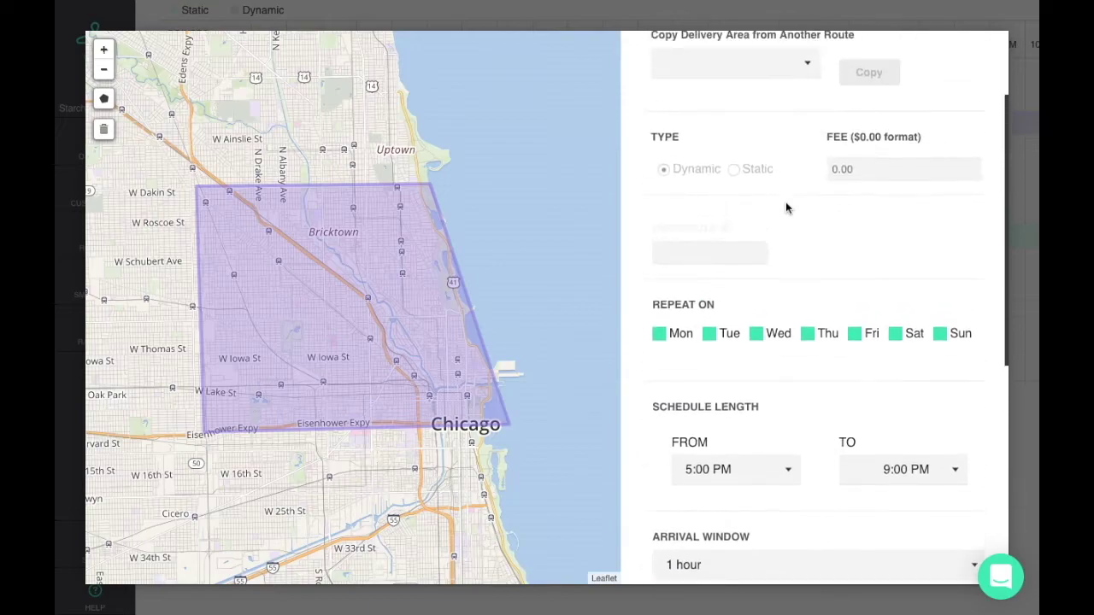
click(984, 60)
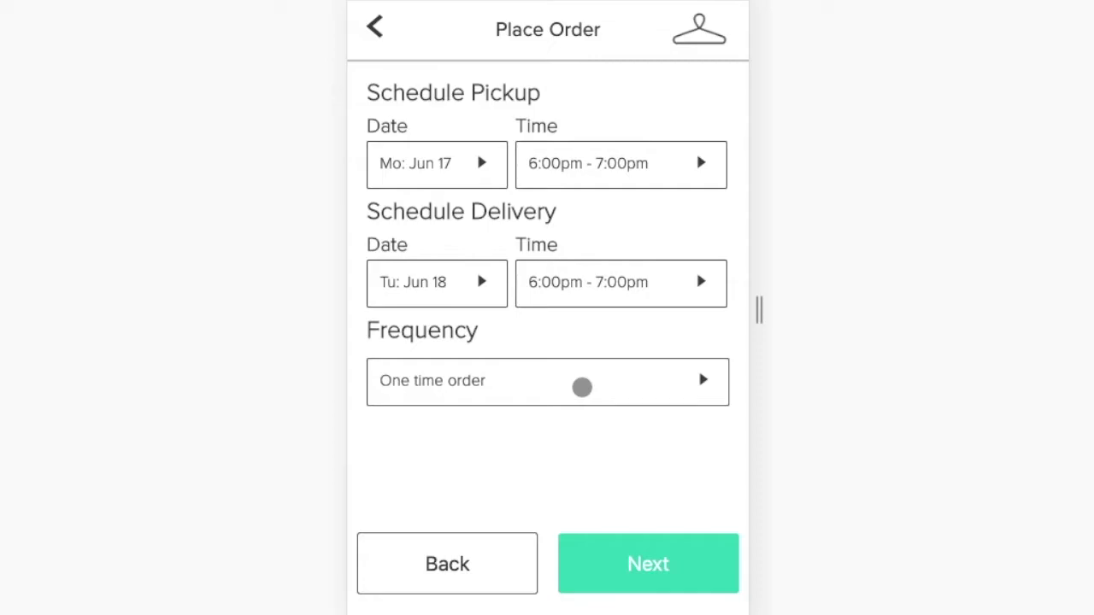
Set the order frequency to repeat every week.
click(581, 388)
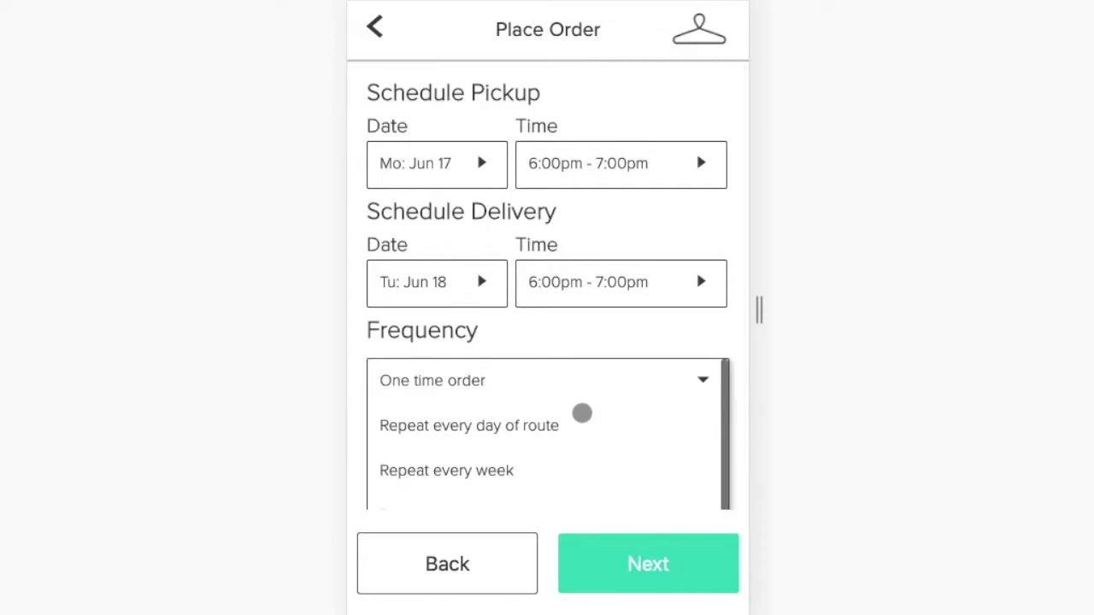
scroll(510, 422, down, 1)
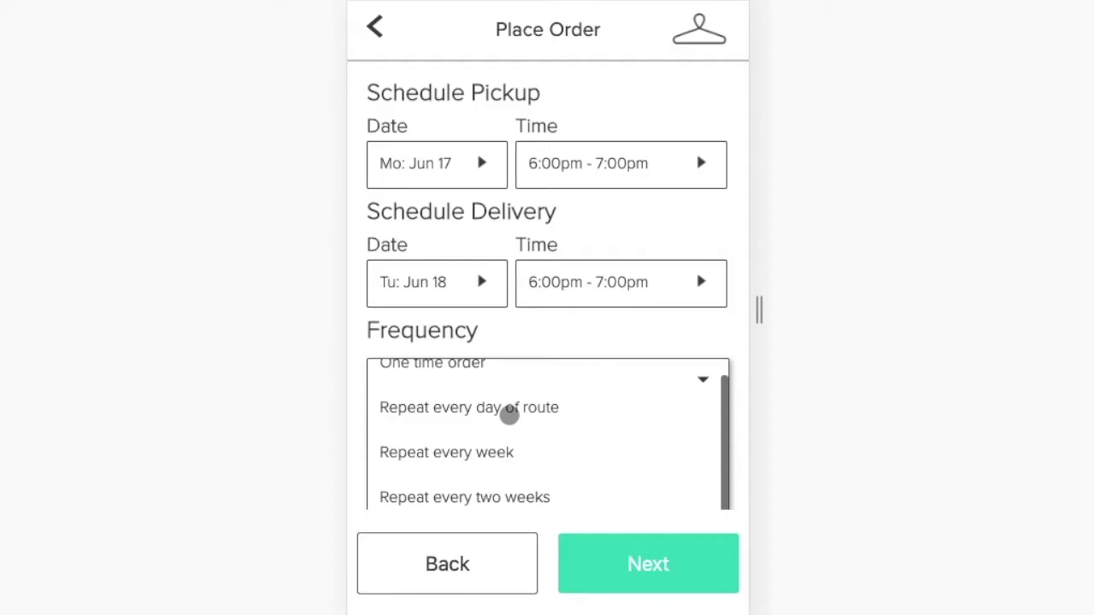
click(497, 459)
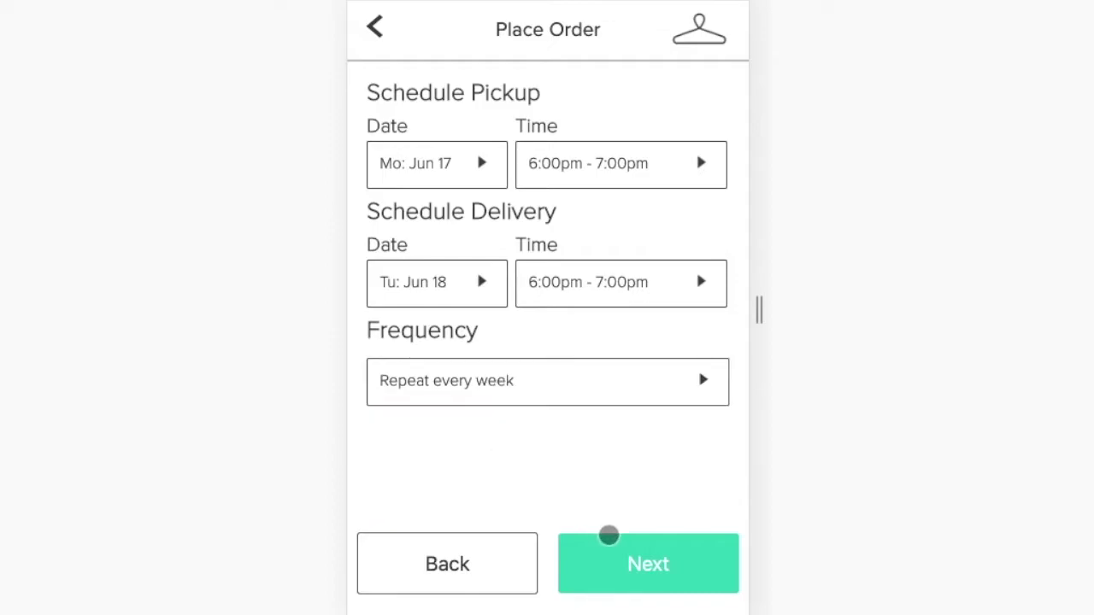
click(615, 559)
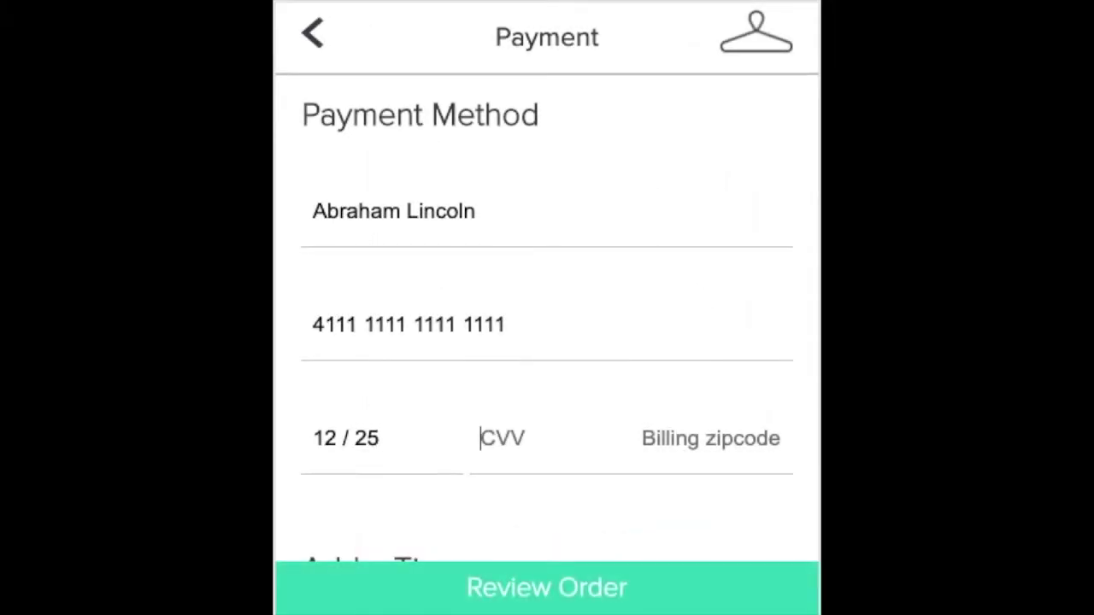
Enter the card security code and billing zip code.
click(503, 437)
text(999)
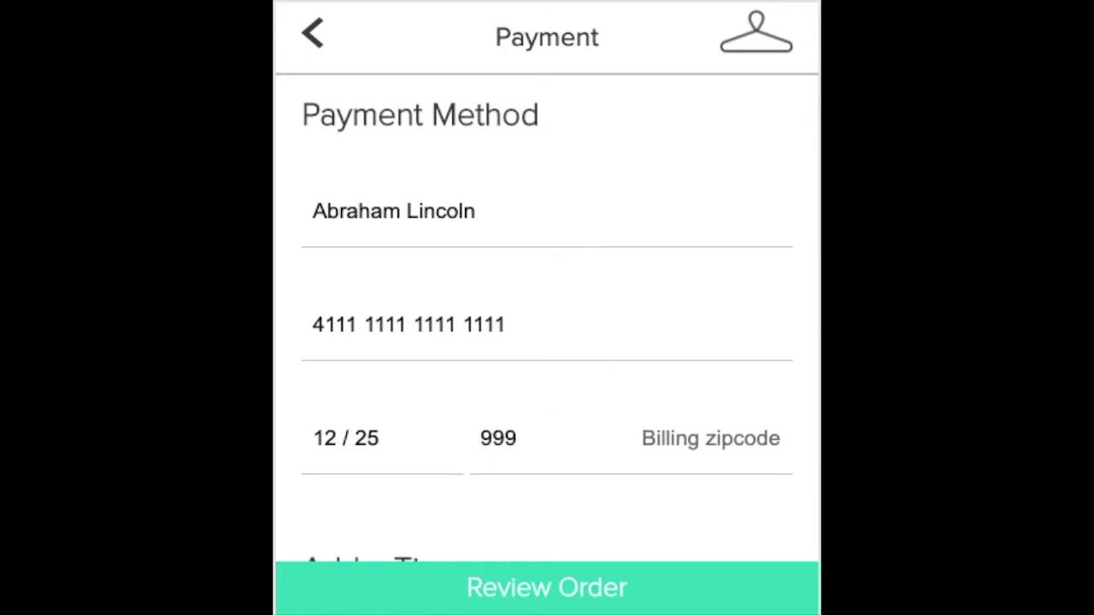
click(710, 438)
text(11111)
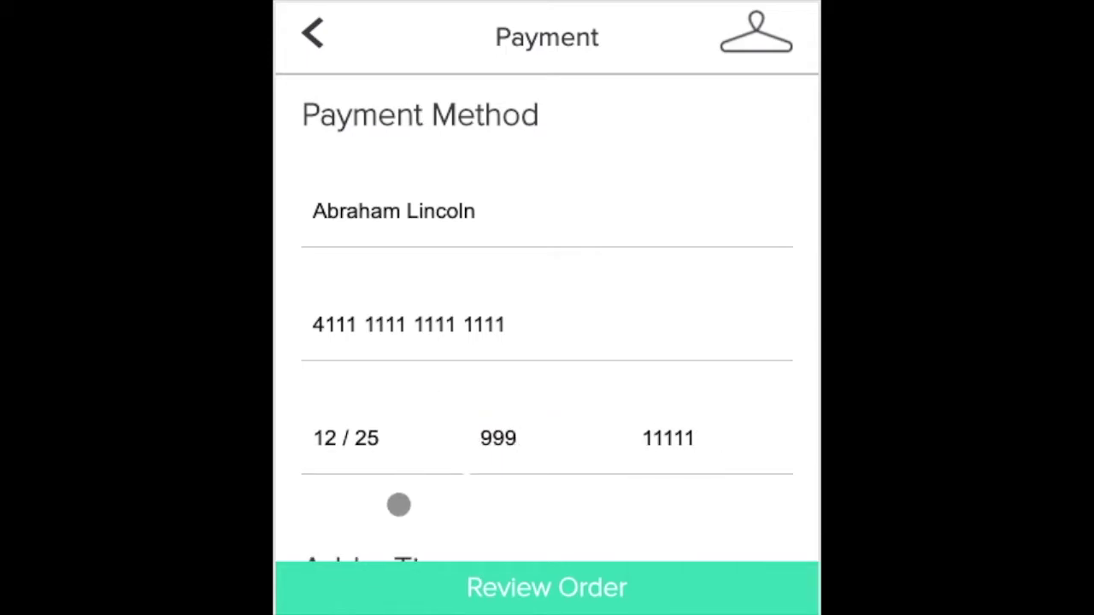
Add a $10 tip and apply coupon test1 for $10.00 off.
scroll(527, 478, down, 5)
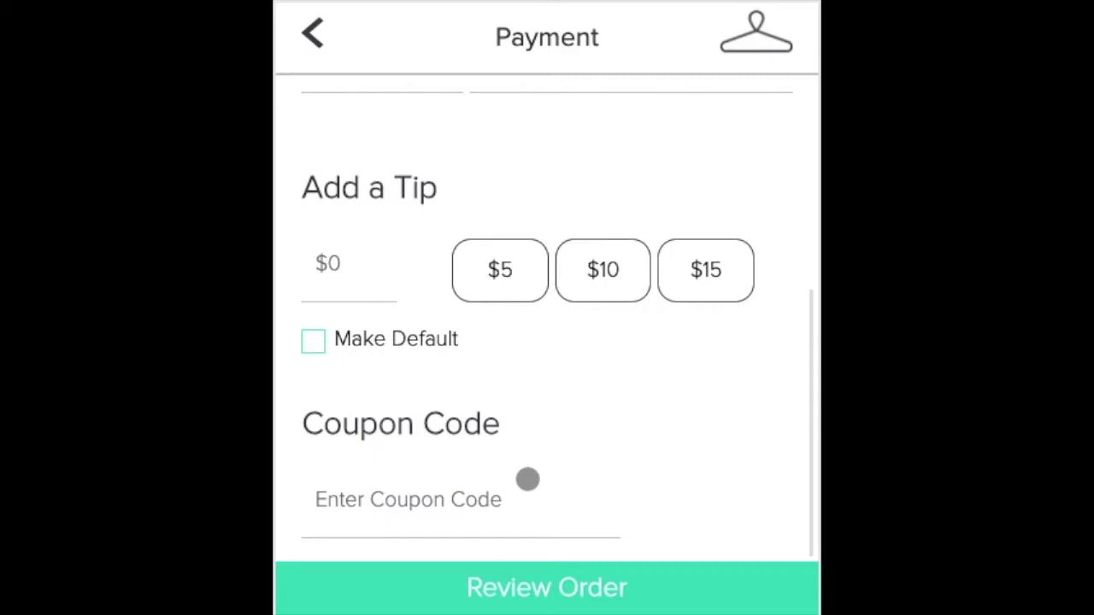
click(525, 274)
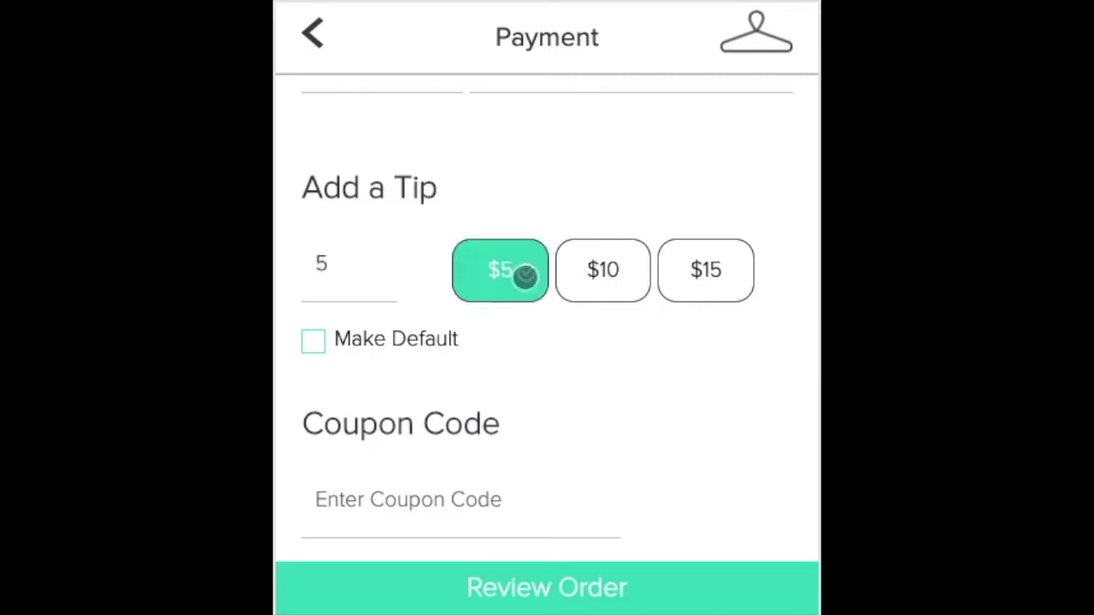
click(604, 290)
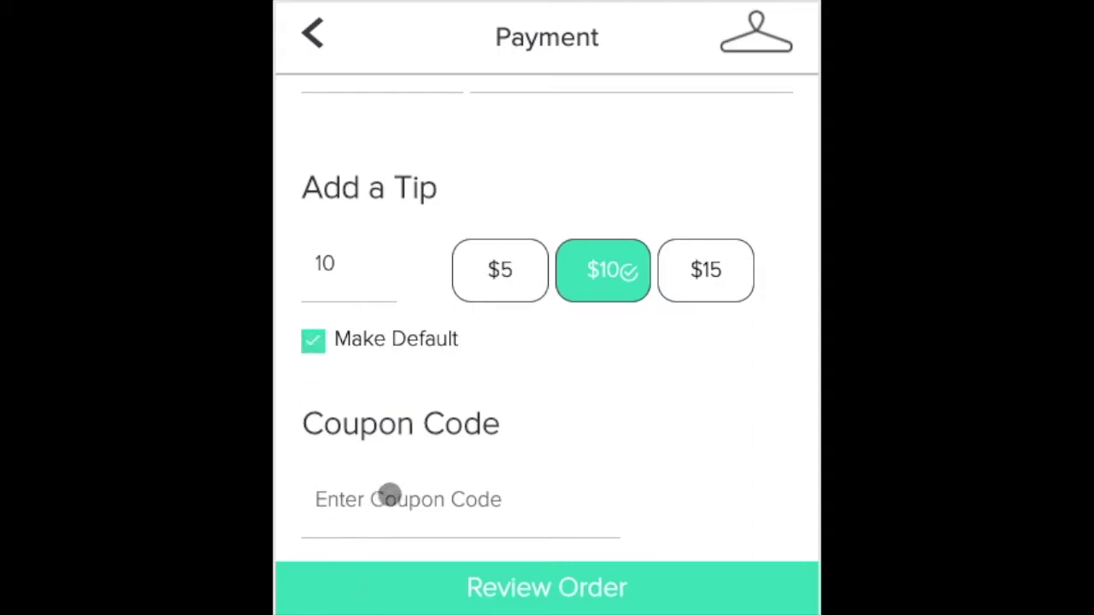
click(464, 518)
text(test1)
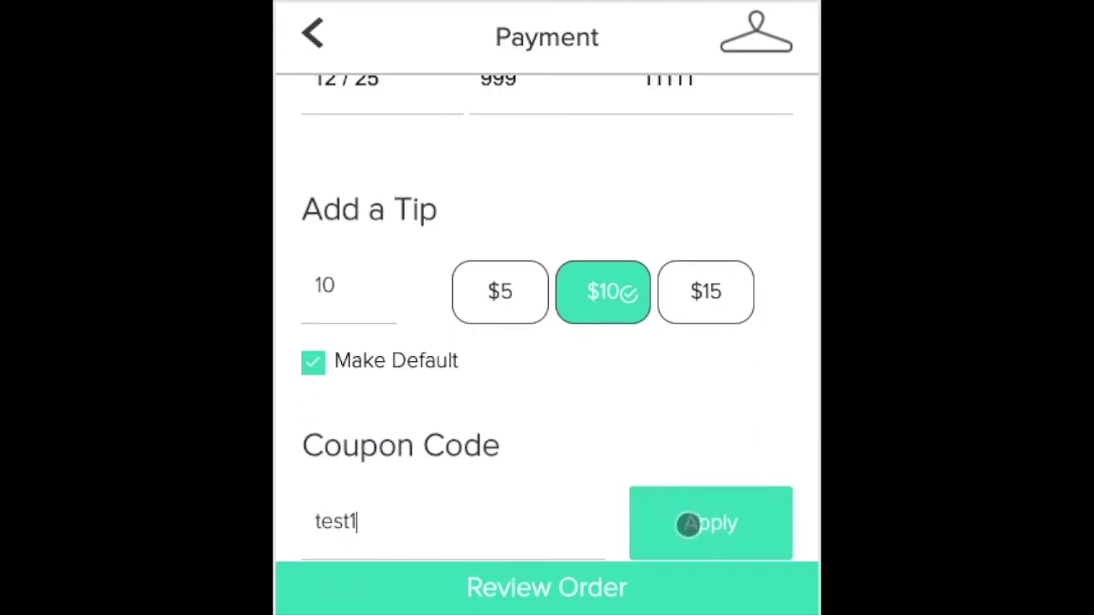
click(688, 522)
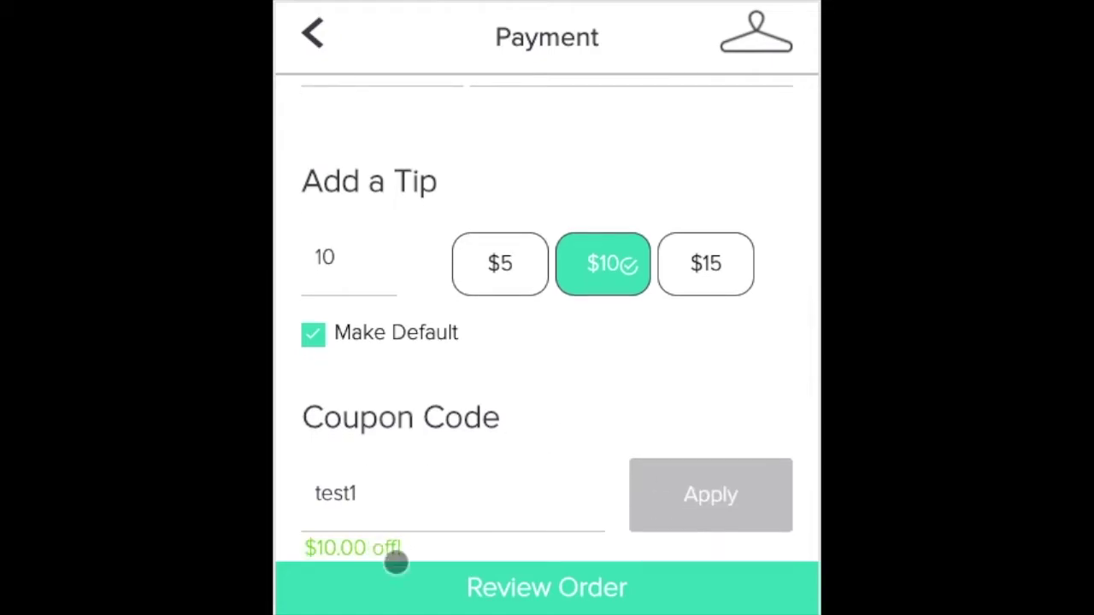
Review the order details and confirm to place the order.
click(464, 589)
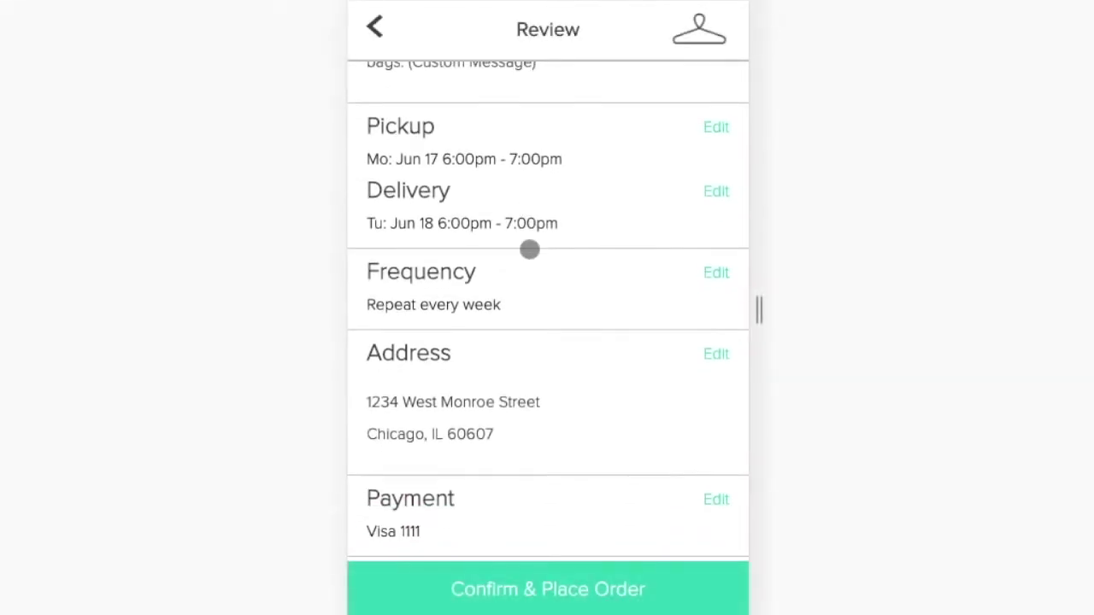
scroll(530, 249, down, 5)
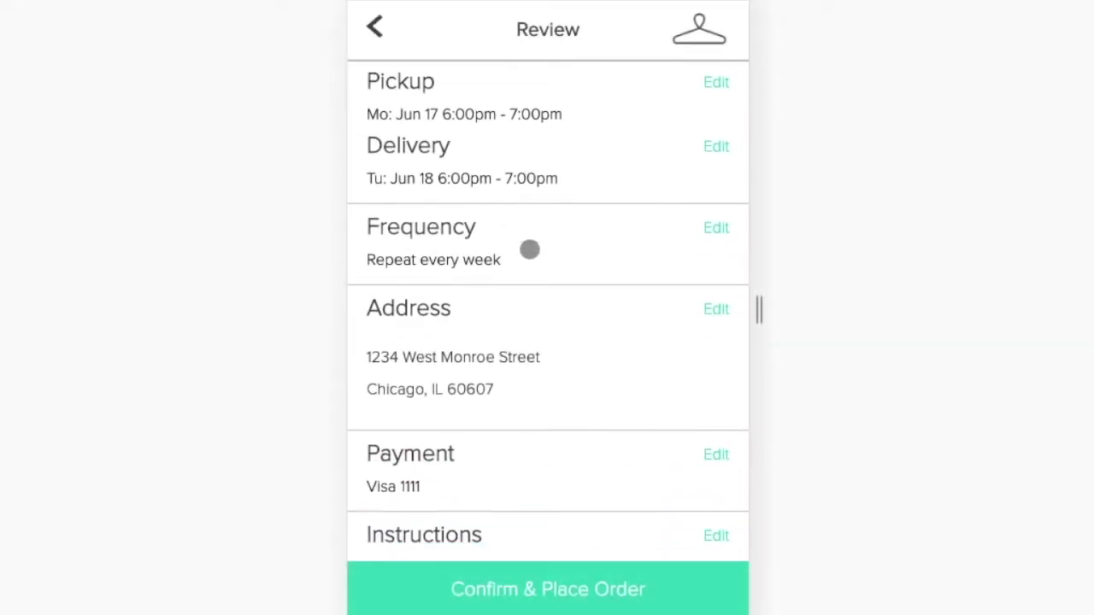
scroll(544, 478, up, 5)
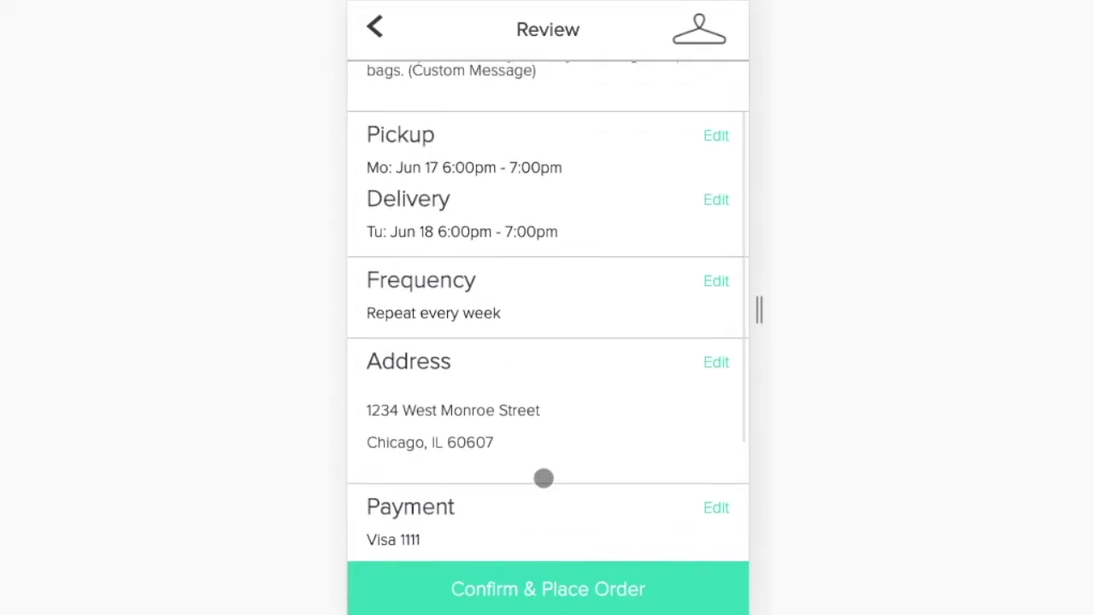
click(515, 589)
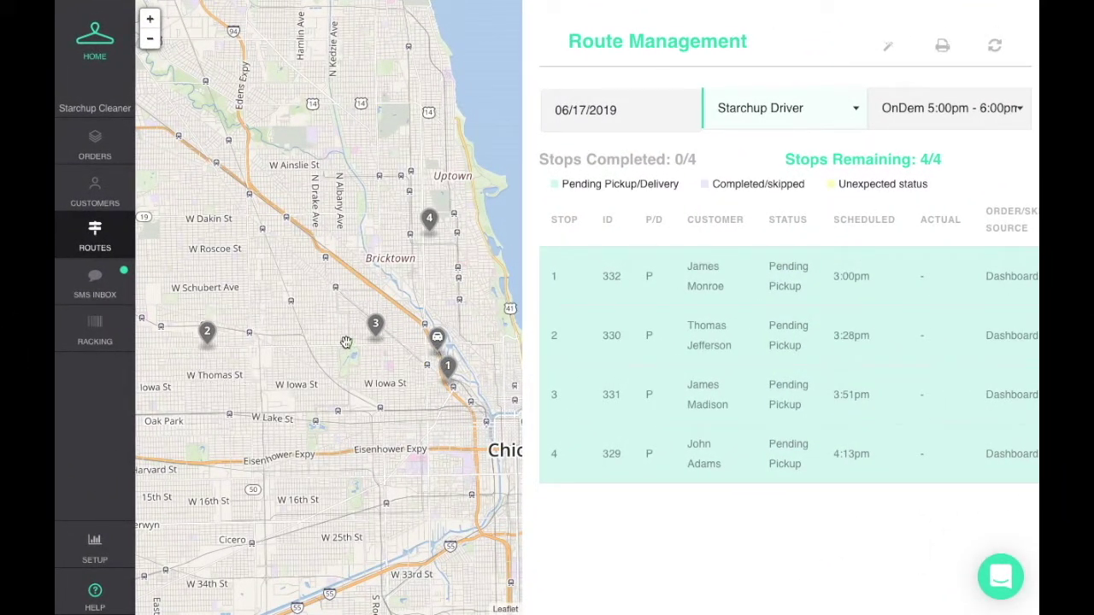
Choose OnDem 6:00pm - 7:00pm from the driver's route list.
click(931, 107)
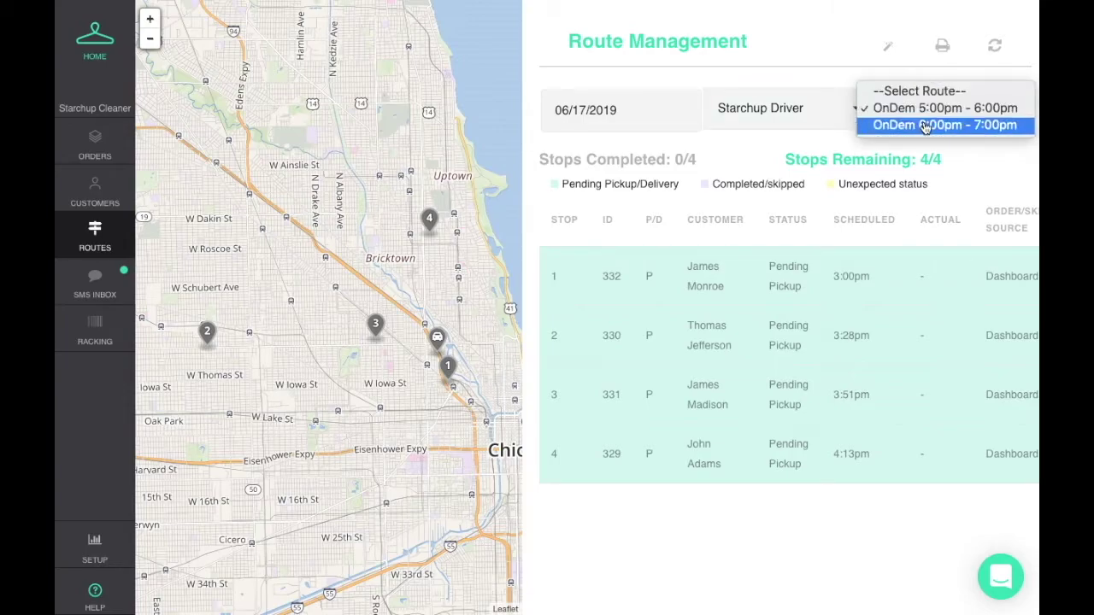
click(923, 125)
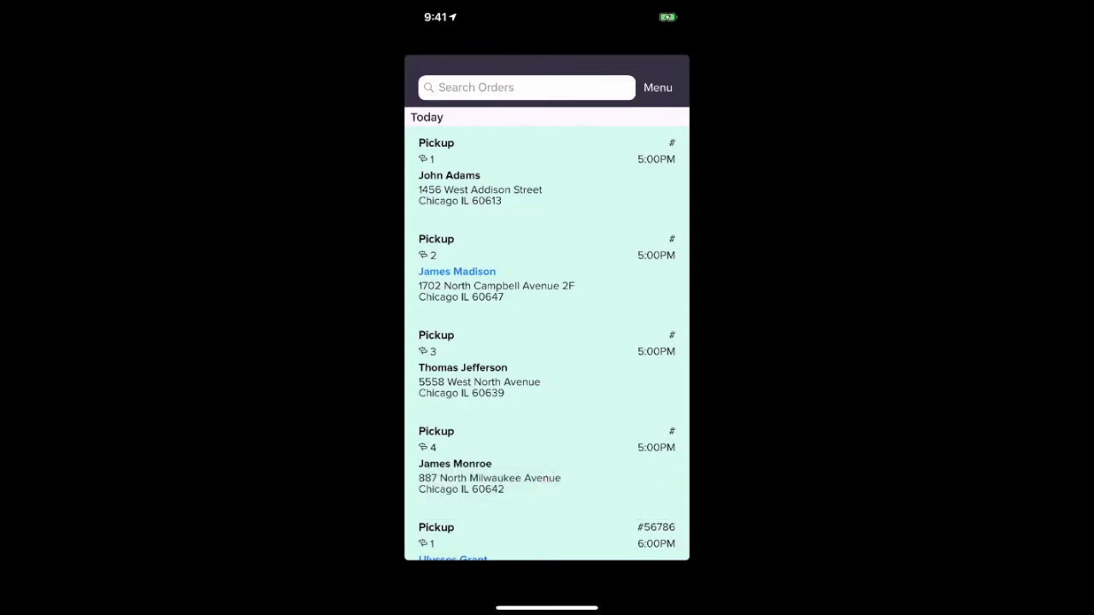
Send the first 5:00PM pickup's customer a short greeting by SMS.
scroll(547, 342, down, 5)
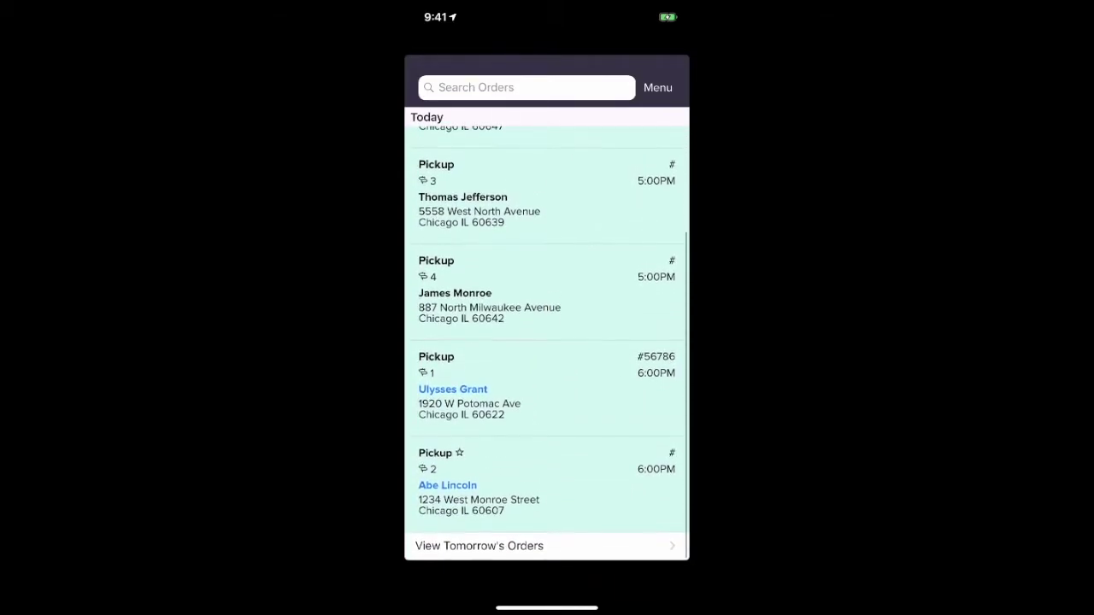
scroll(547, 342, up, 5)
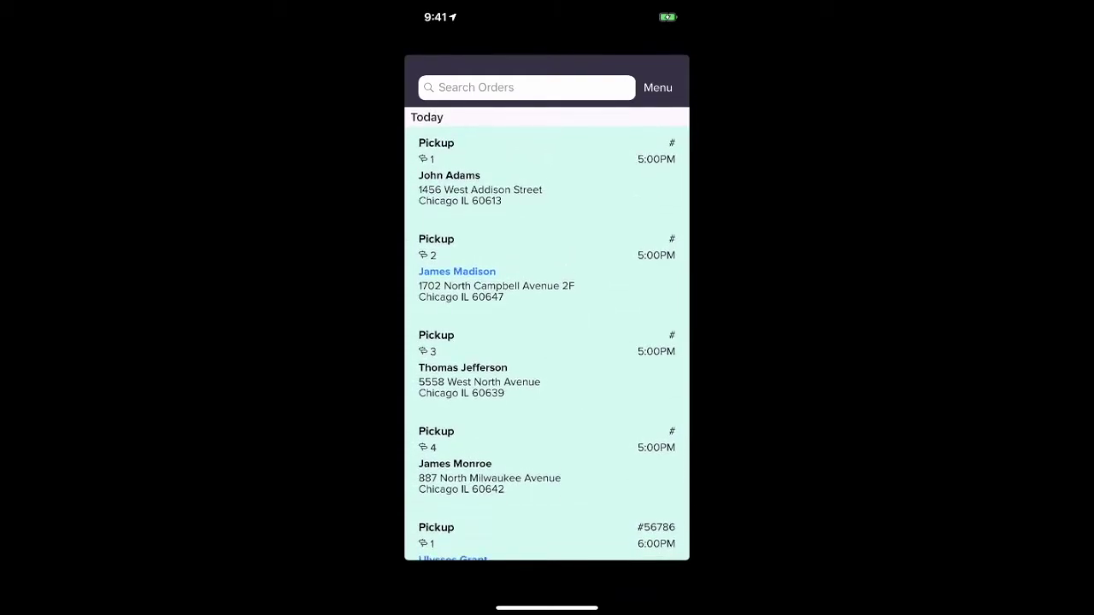
click(513, 175)
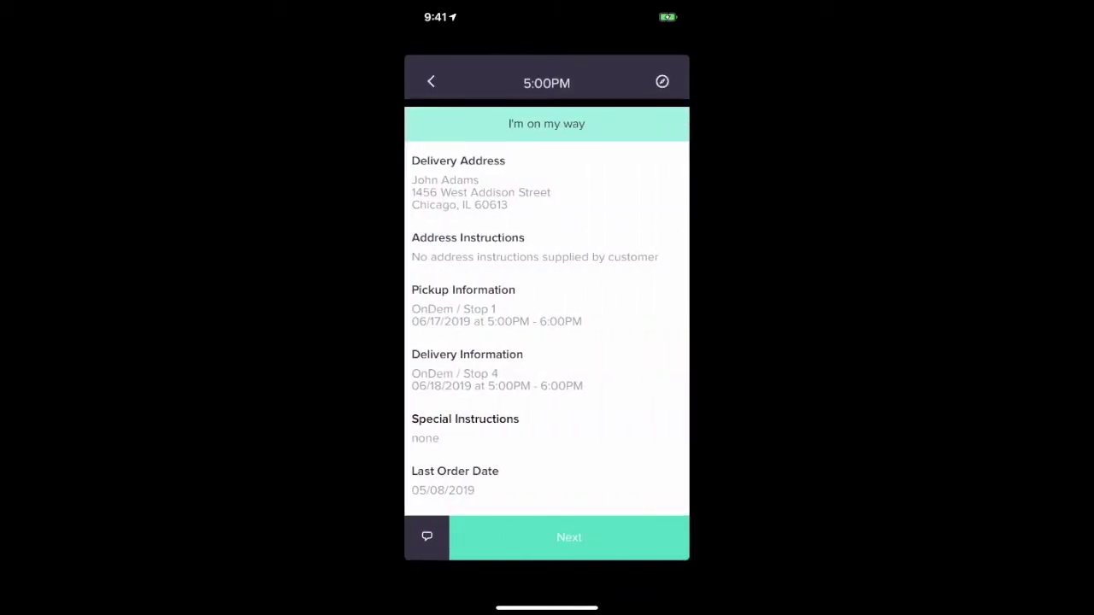
scroll(547, 316, down, 3)
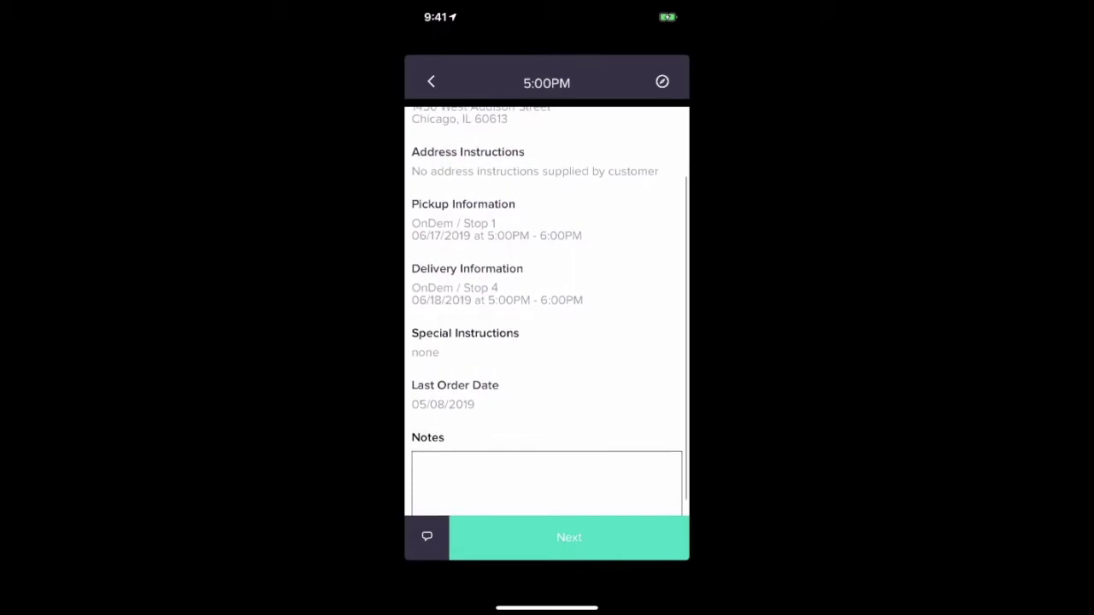
scroll(547, 316, up, 3)
click(426, 536)
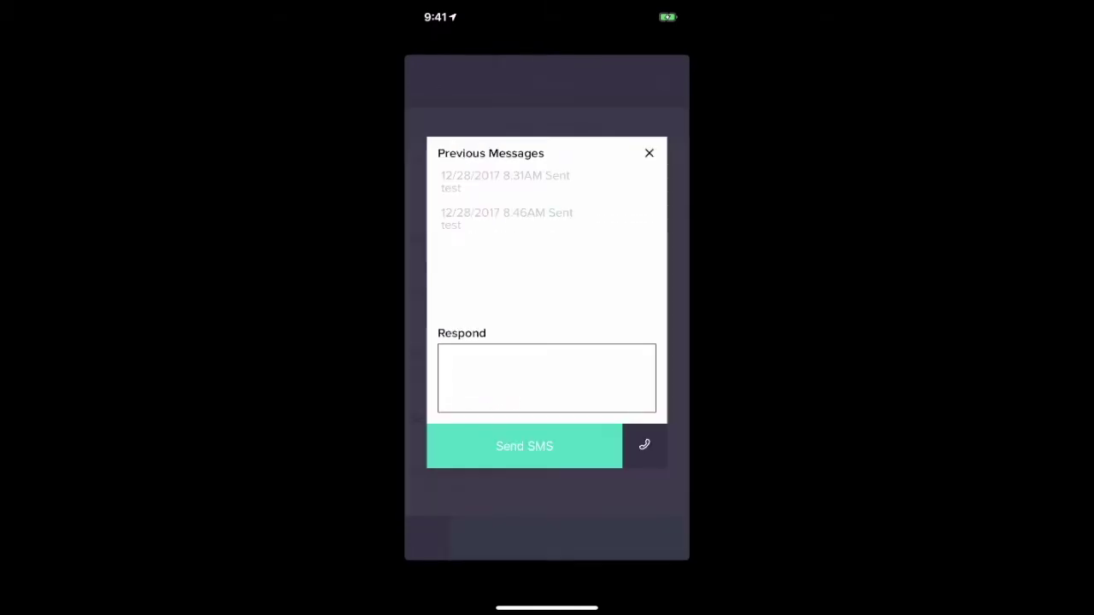
click(547, 376)
text(Hi John!)
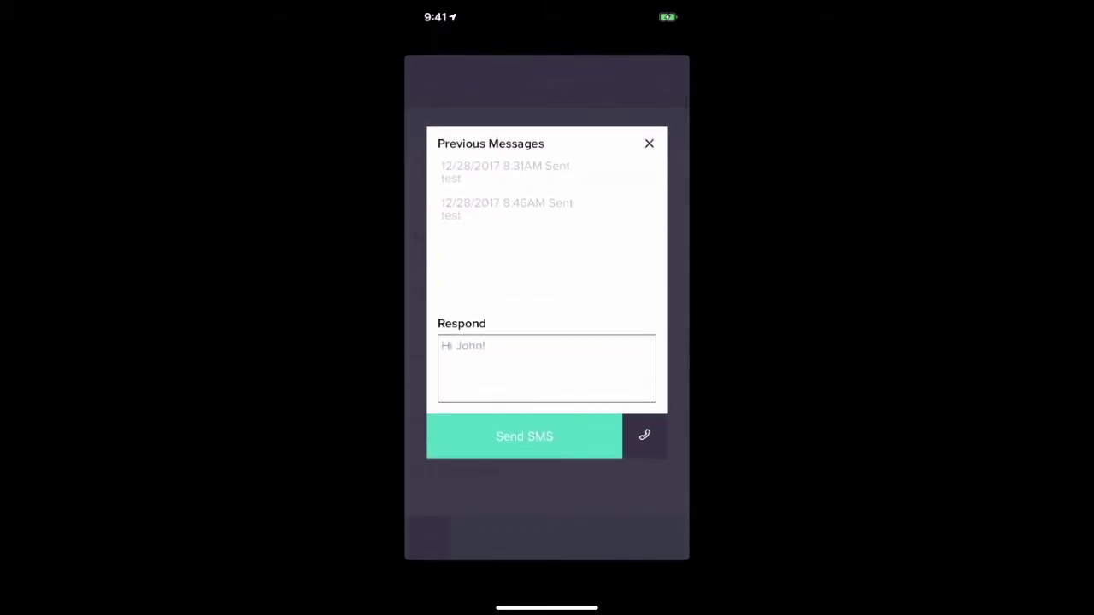
click(525, 434)
Add the note 'Watch out for dog' to the starred 6:00PM pickup.
click(430, 81)
scroll(547, 342, down, 2)
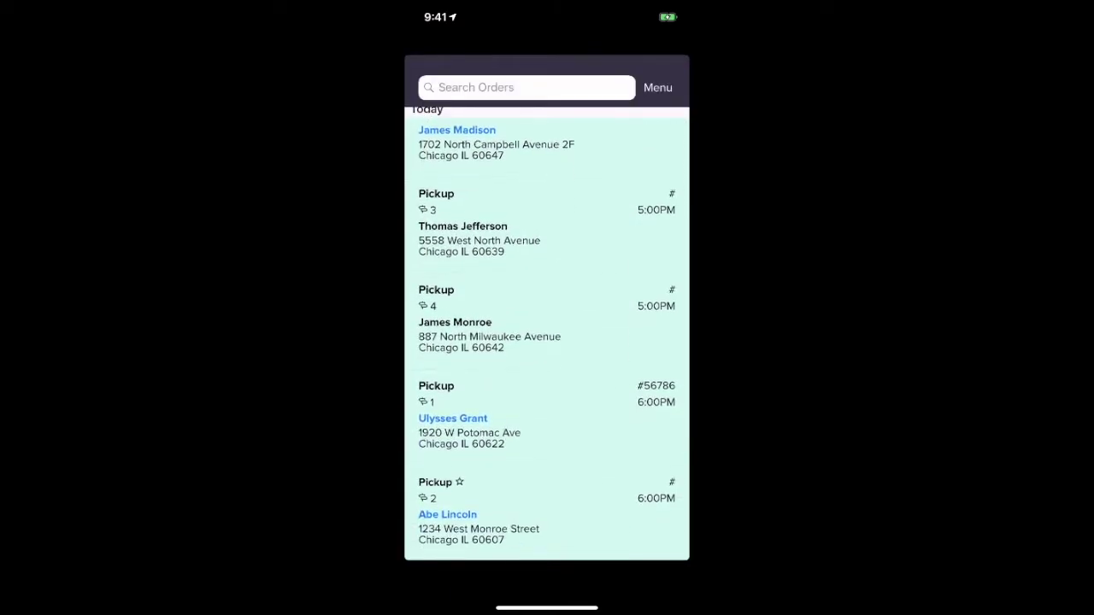
click(529, 500)
scroll(547, 342, down, 1)
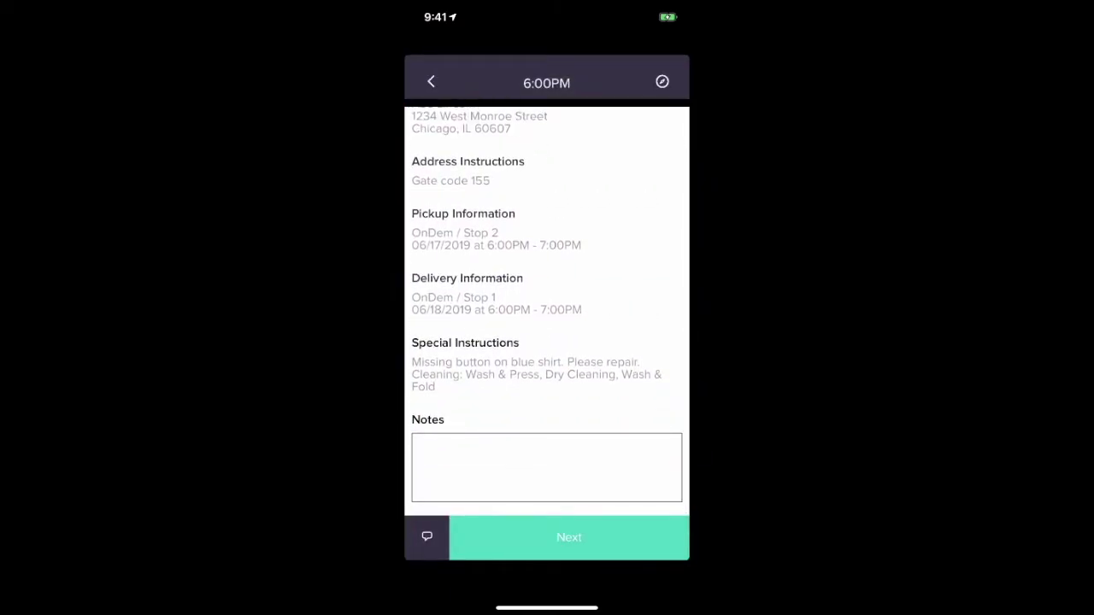
click(547, 468)
text(Watch out for dog)
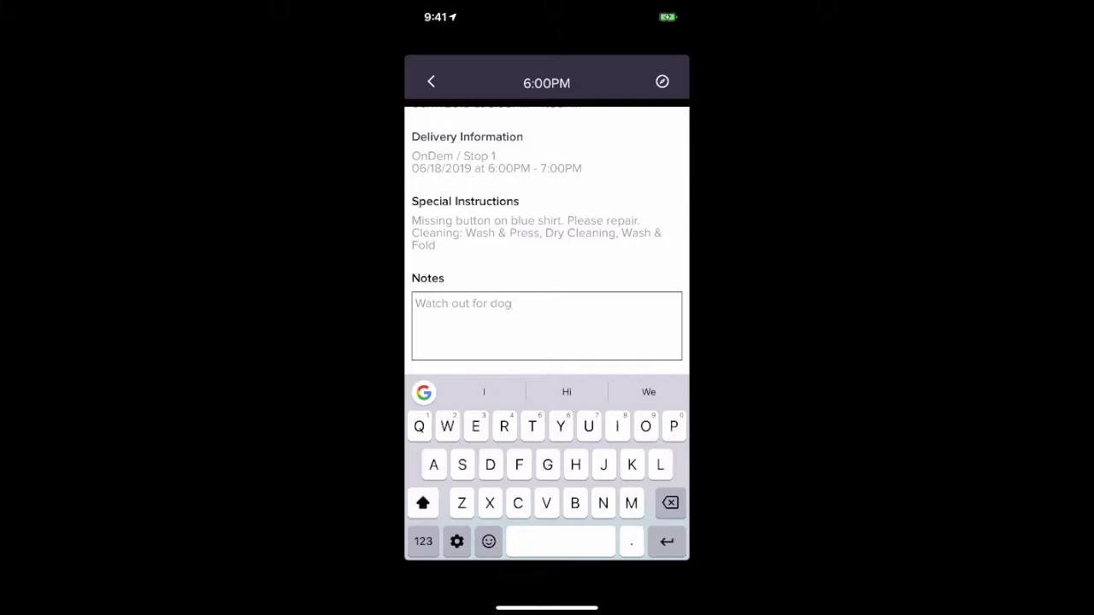
click(431, 81)
Swipe the 5:00PM pickup rows and mark them picked up.
scroll(547, 341, down, 1)
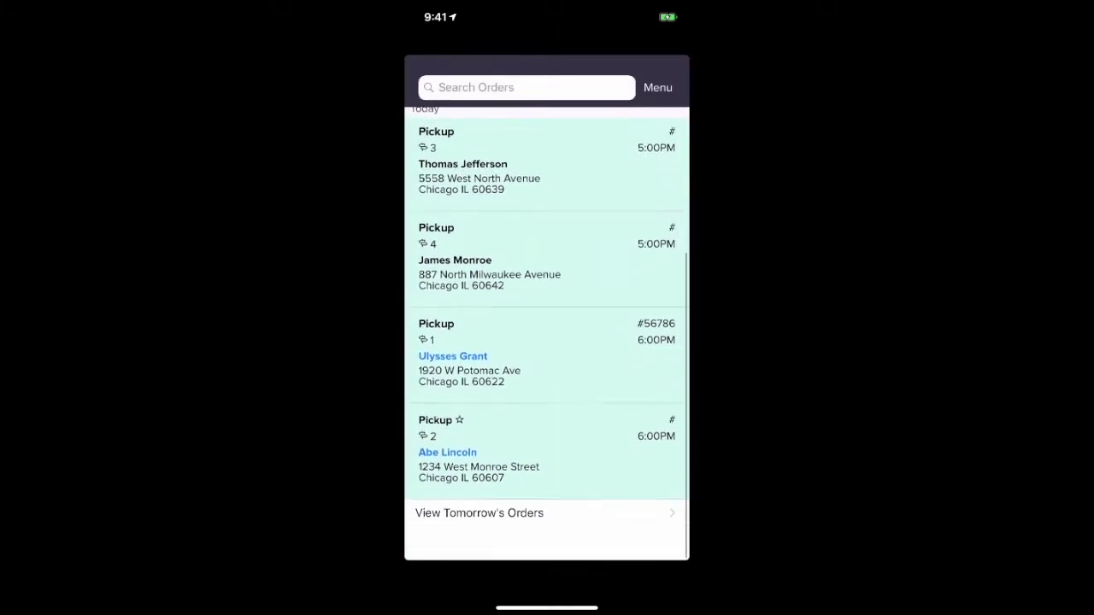
scroll(547, 341, up, 5)
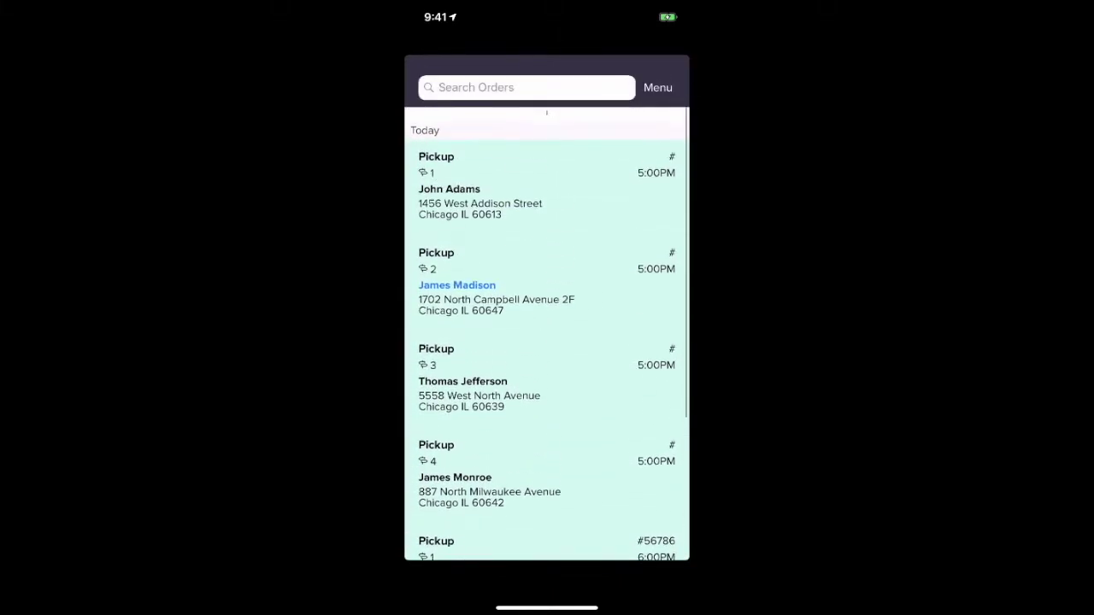
drag(479, 166, 513, 166)
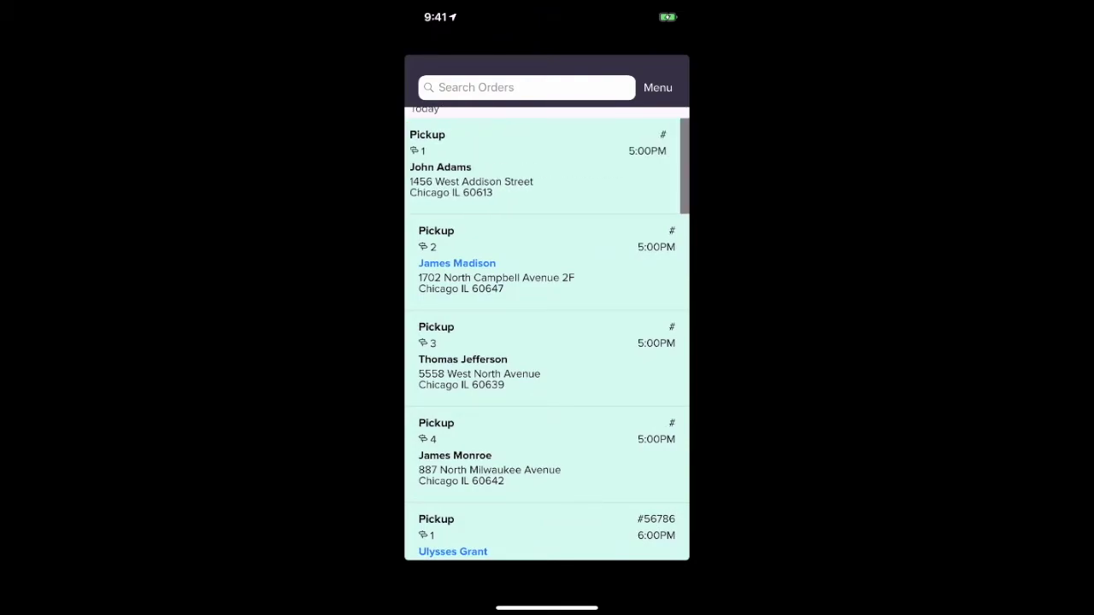
drag(598, 167, 519, 166)
click(660, 167)
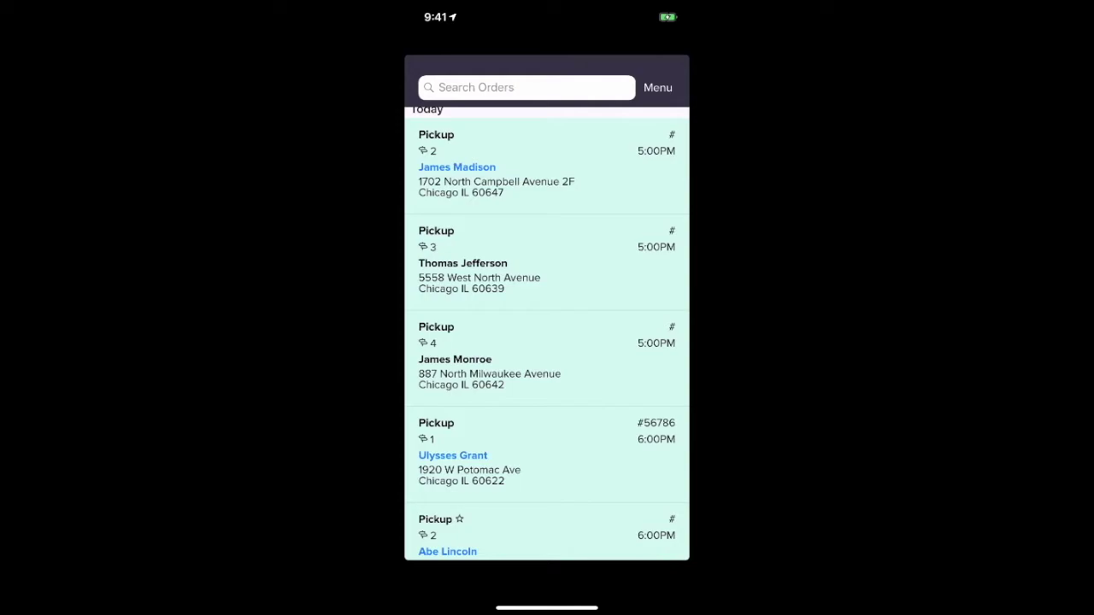
click(495, 167)
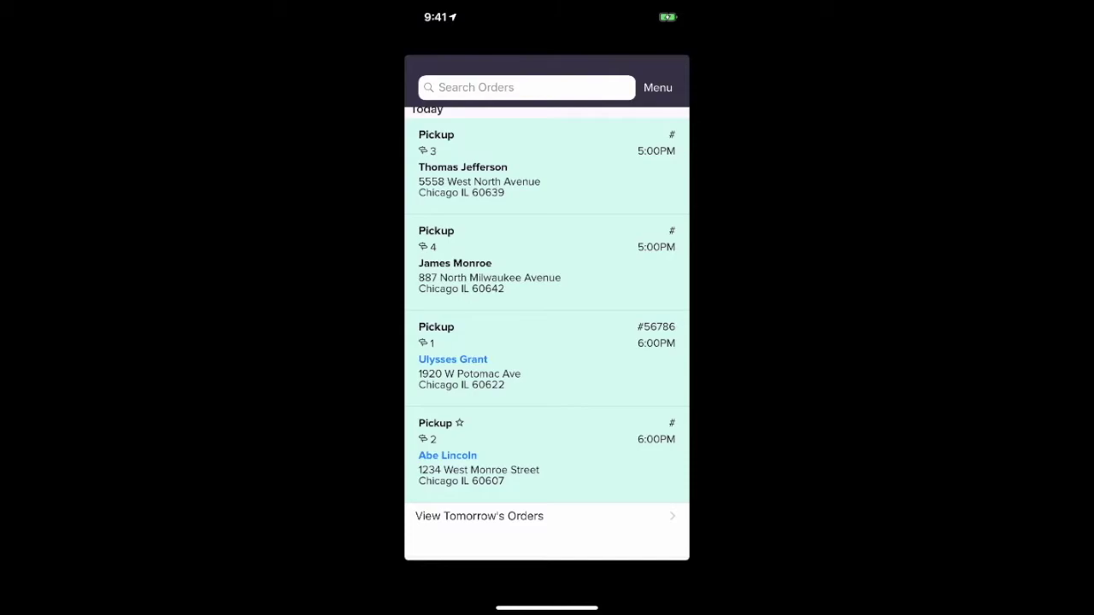
drag(598, 167, 534, 166)
click(656, 163)
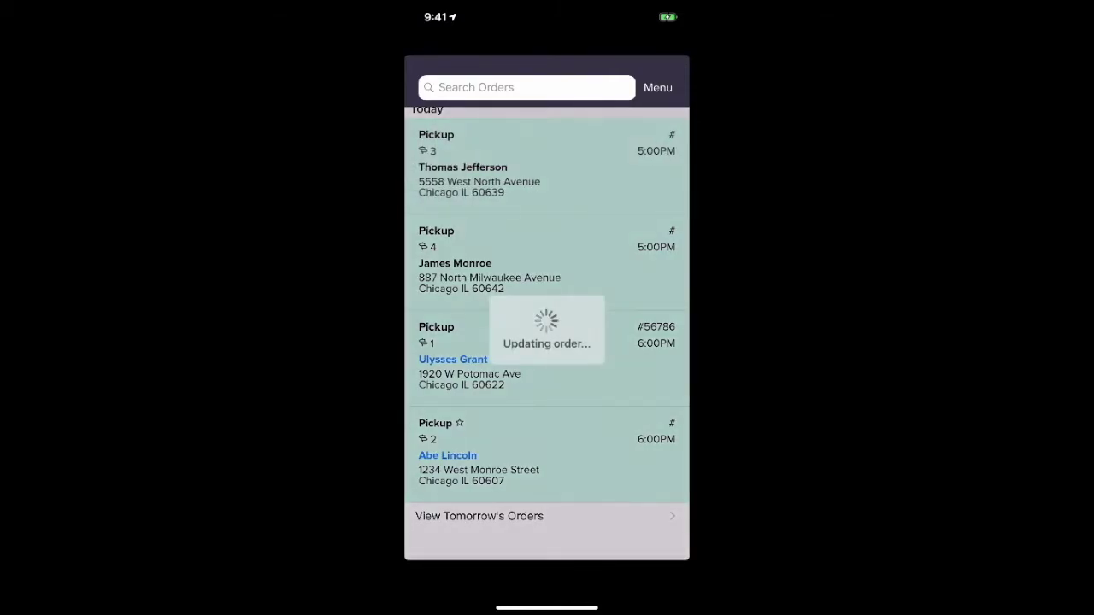
Undo the third order's pickup via Menu > Undo Actions so it stays pending.
click(657, 87)
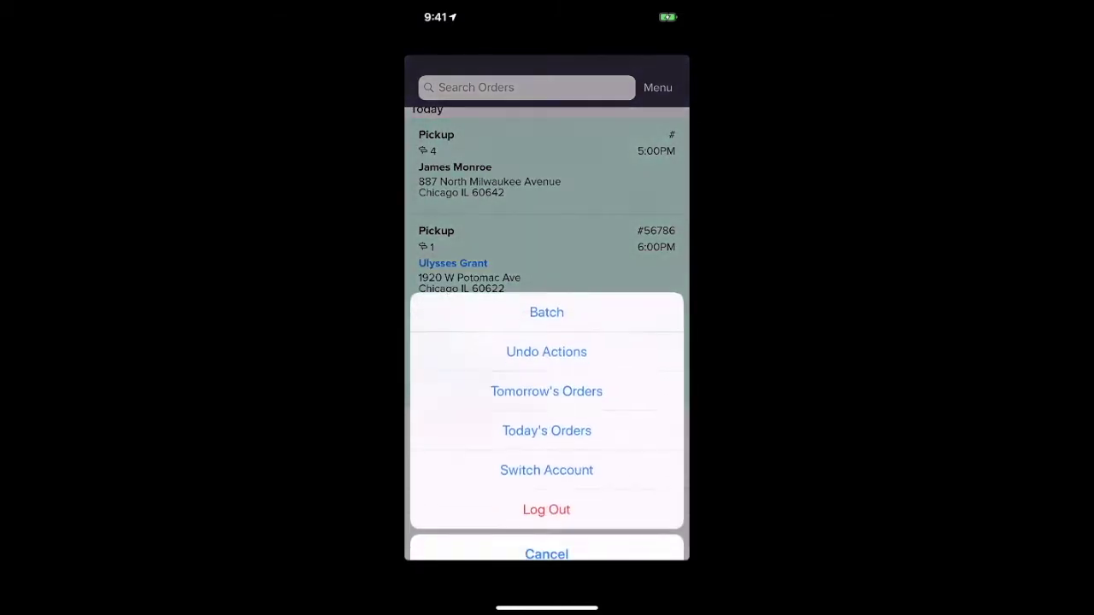
click(546, 333)
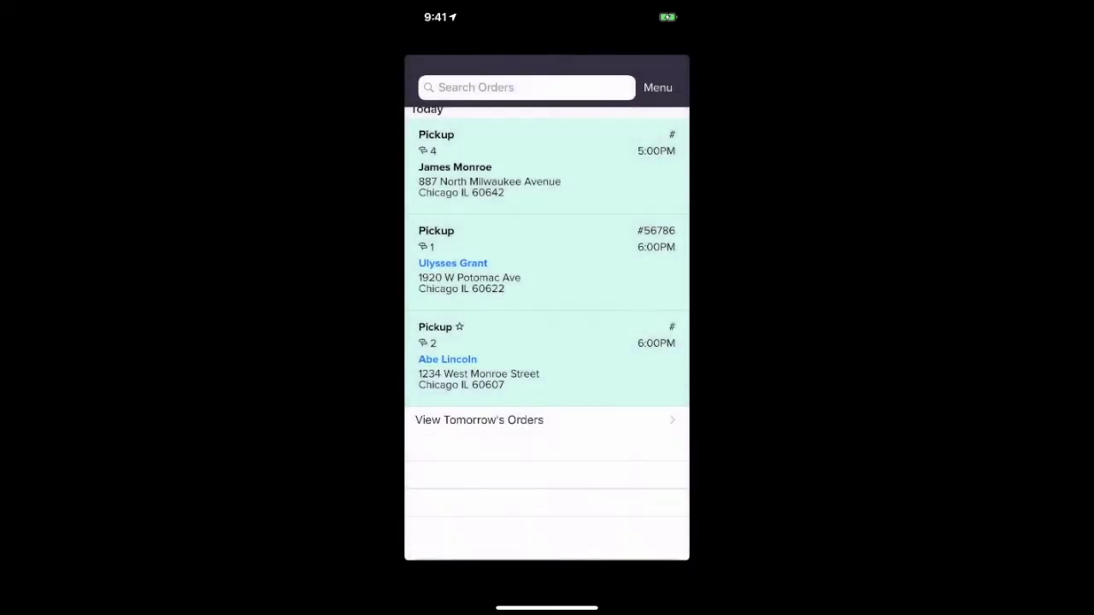
drag(615, 365, 555, 365)
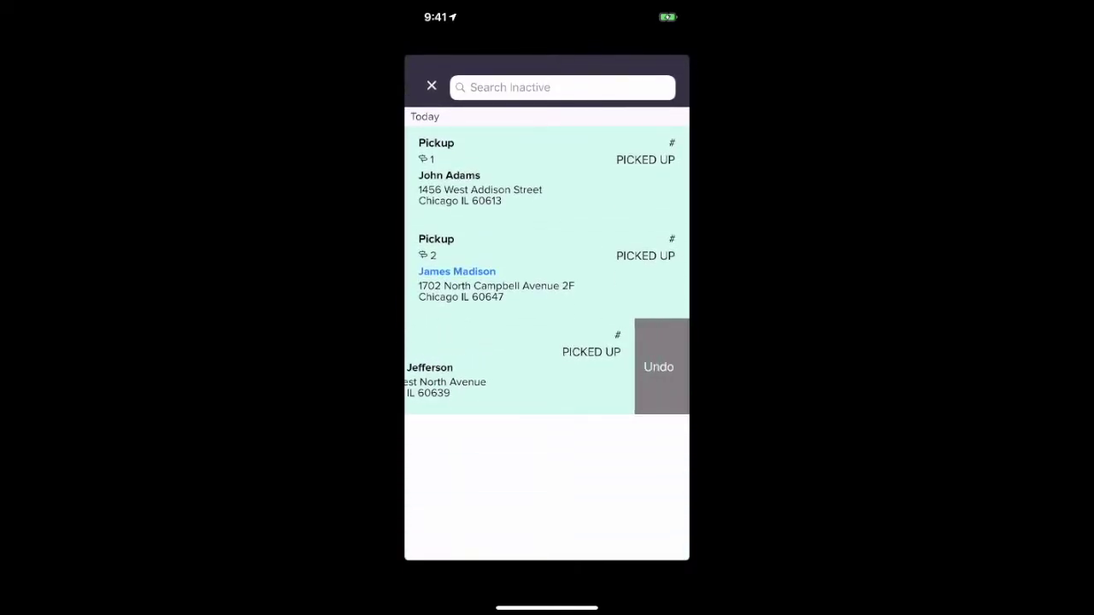
click(662, 366)
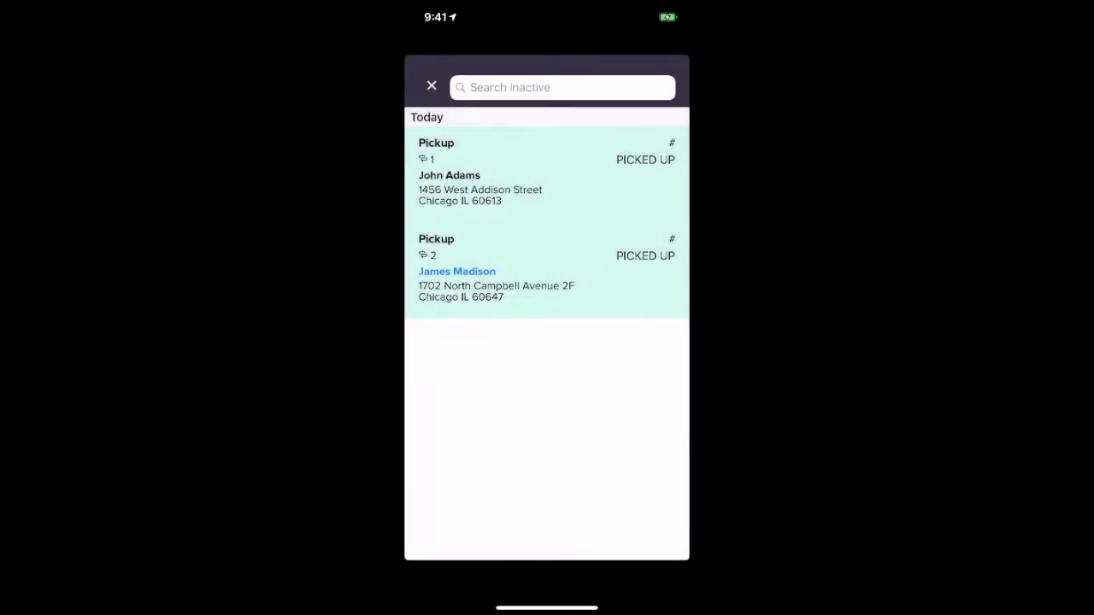
click(431, 86)
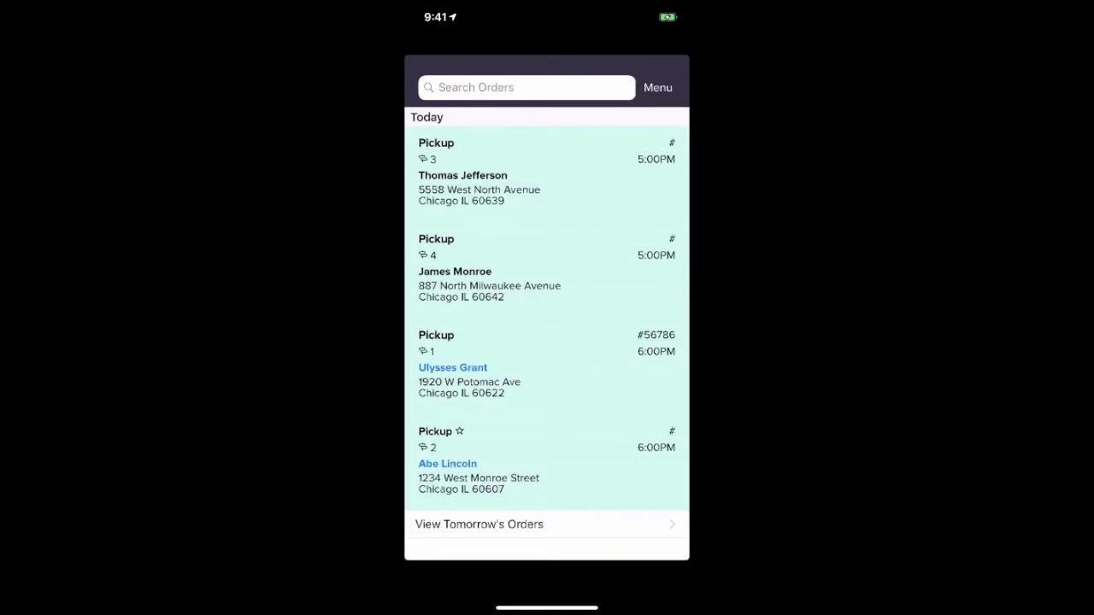
mouse_move(827, 7)
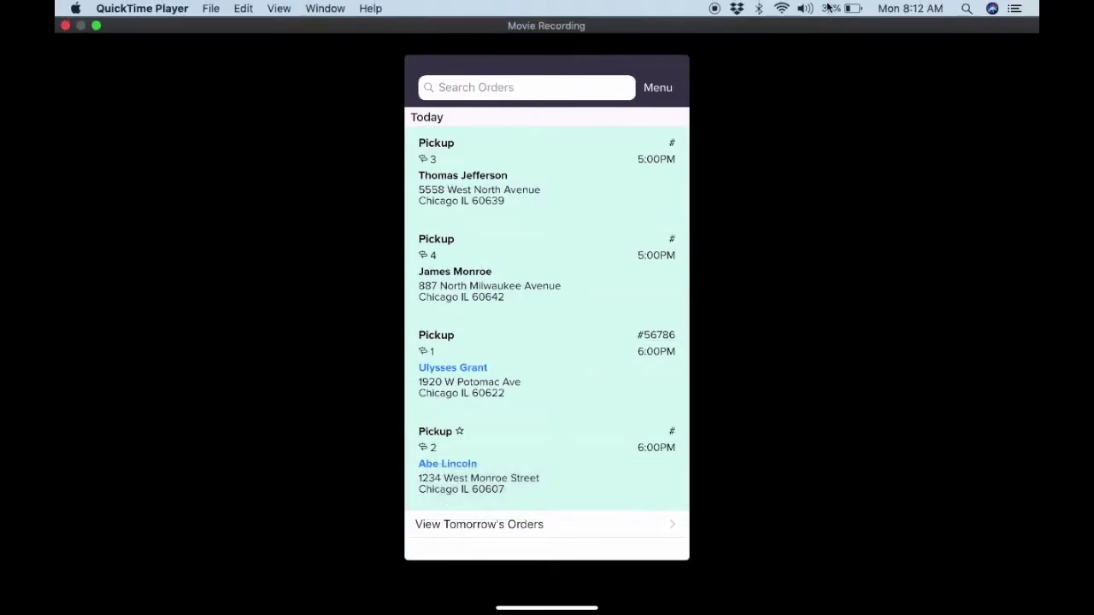
click(714, 9)
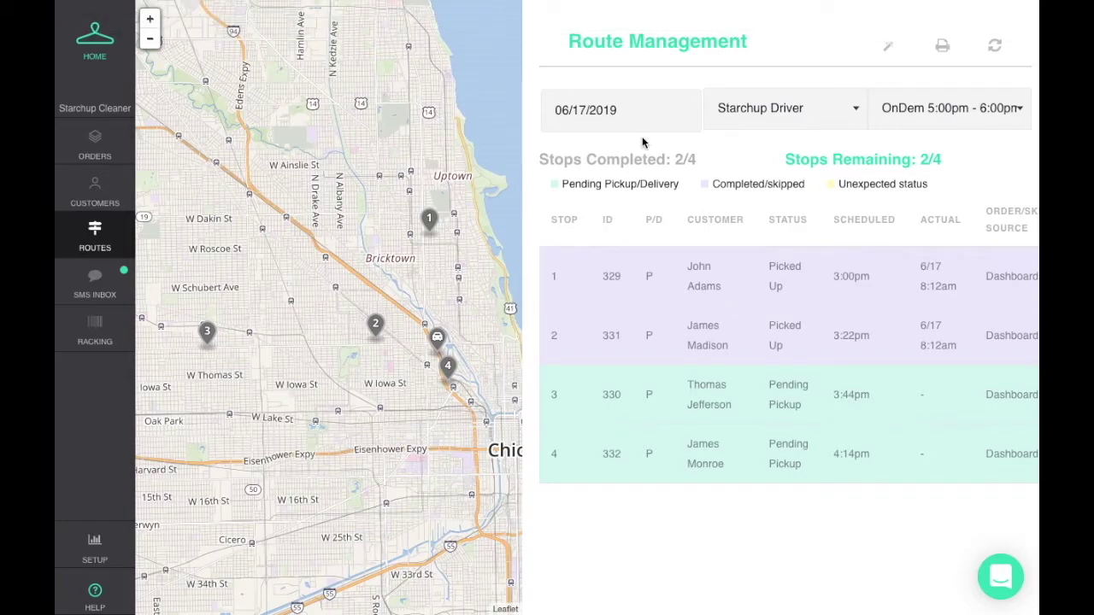
Check the dashboard route shows 2 of 4 stops completed.
mouse_move(657, 288)
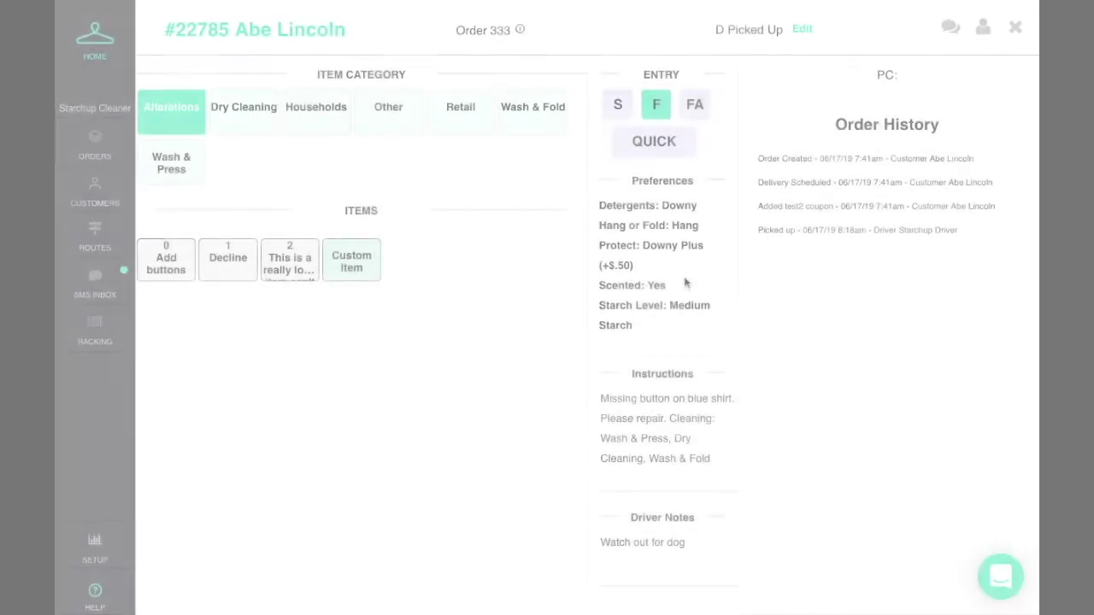
Add a 15 lb Wash & Fold item with Aquavite to order 333 and mark it Processing.
click(159, 162)
click(521, 117)
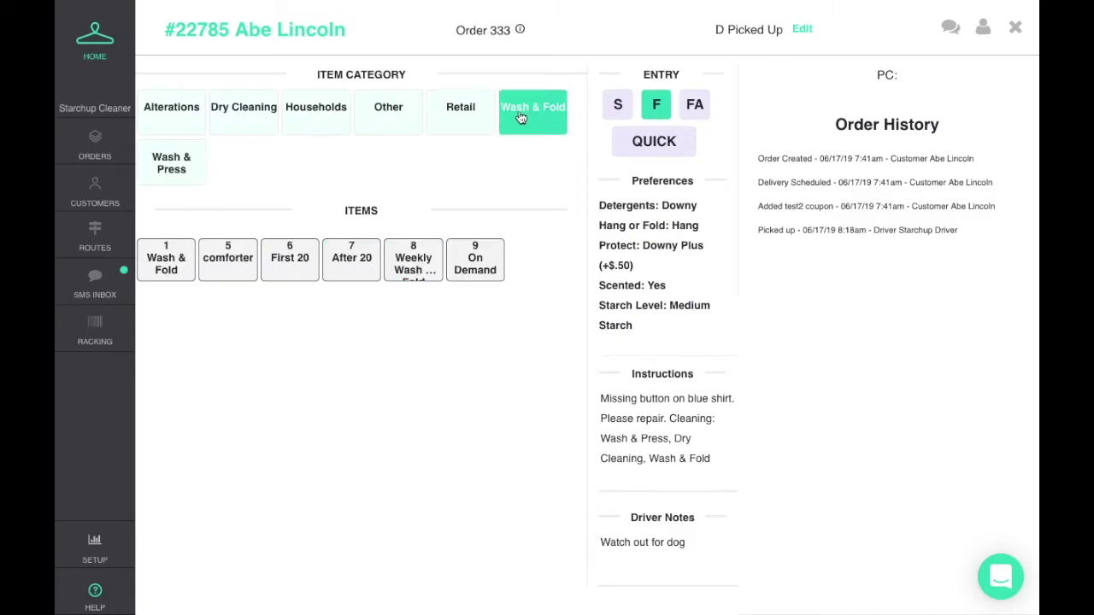
click(169, 250)
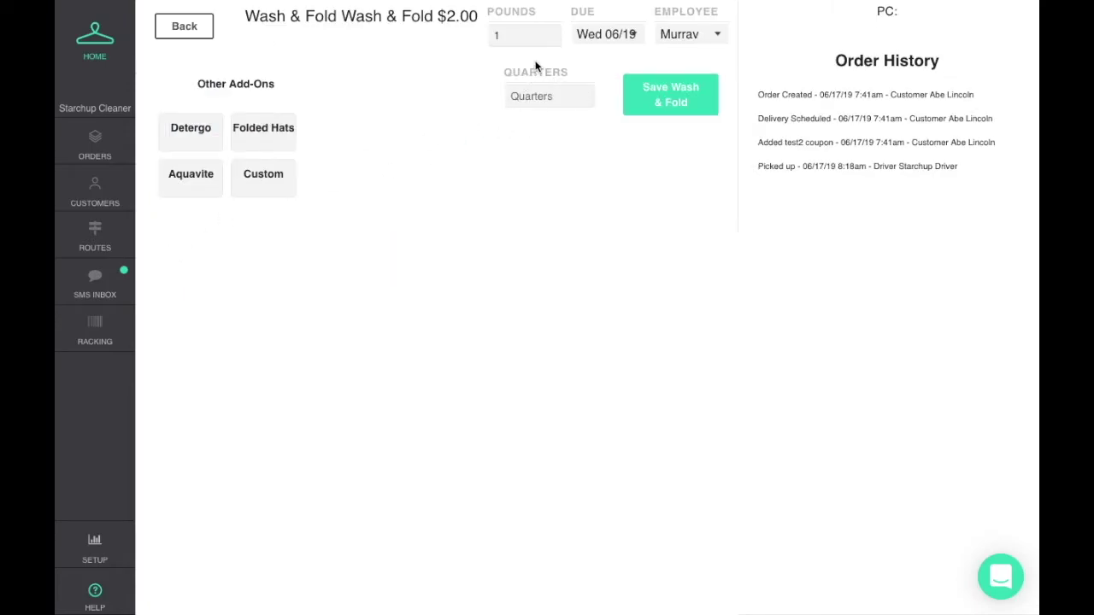
click(516, 36)
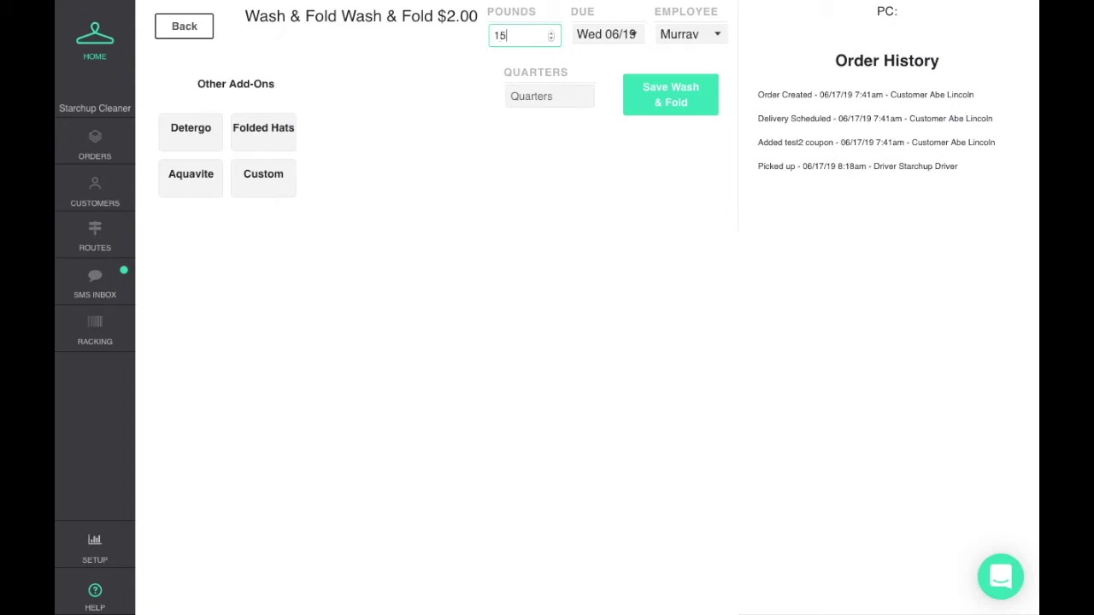
text(15)
click(539, 60)
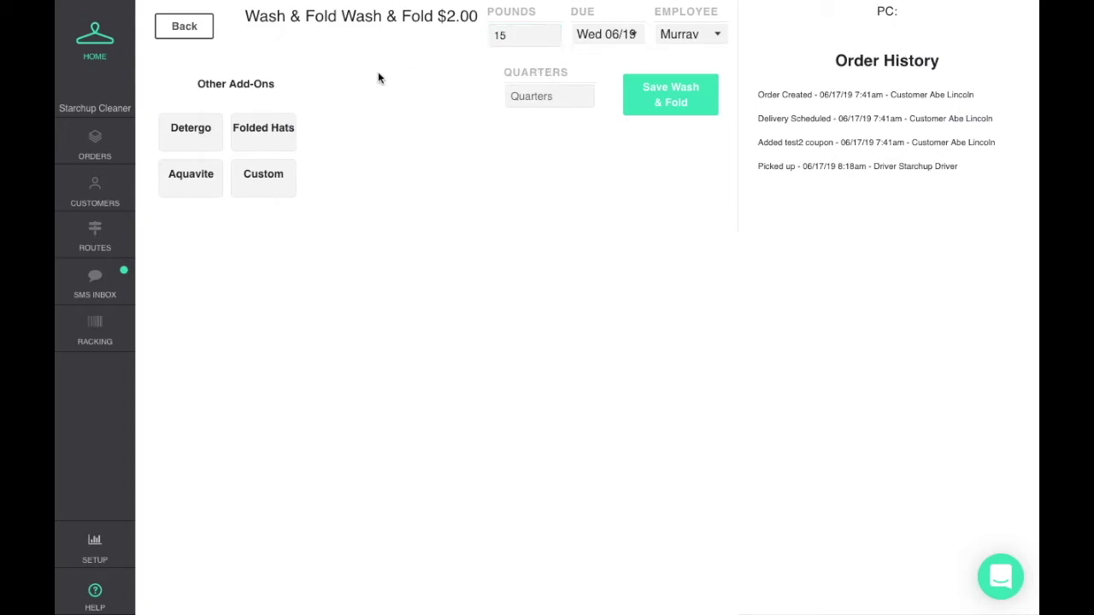
click(216, 177)
click(672, 93)
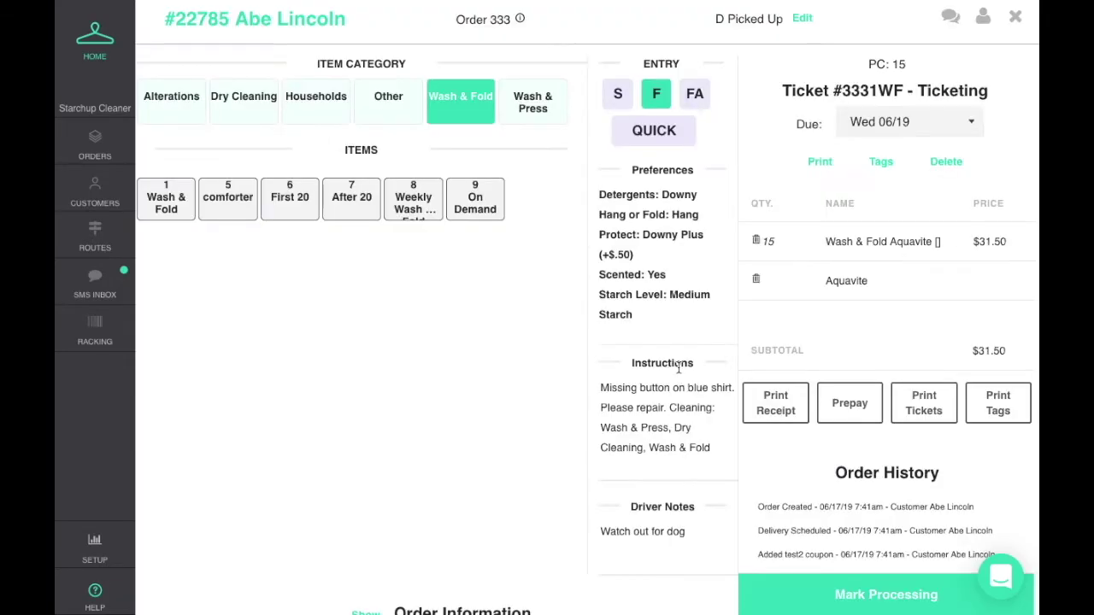
click(857, 592)
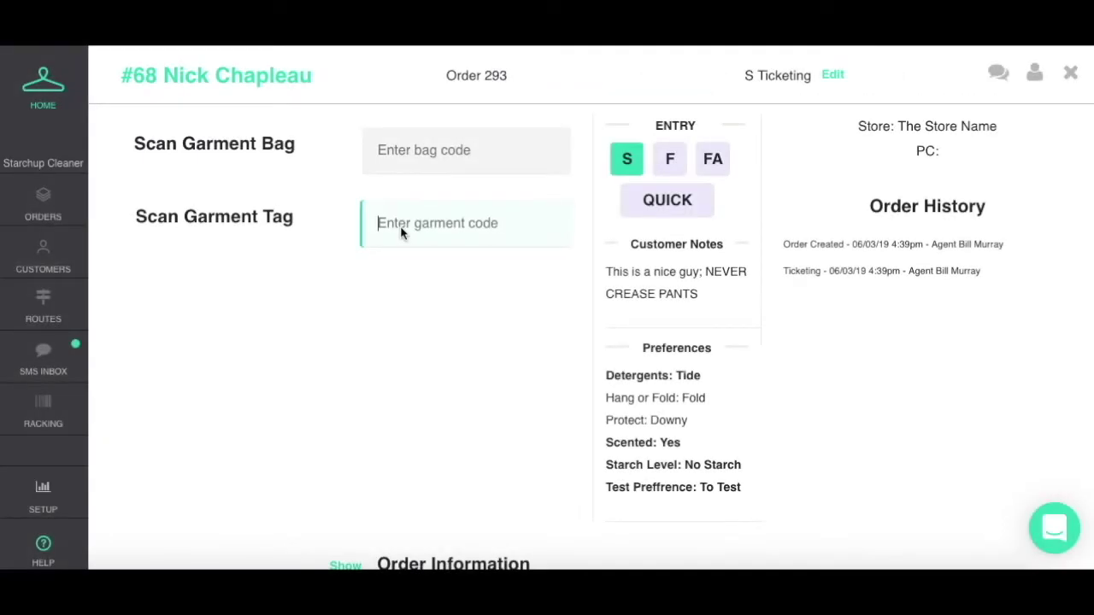
Scan garment 40472348 and save it as a Calvin Klein dry-cleaning shirt: blue and white, cotton, striped.
text(404723)
key(Return)
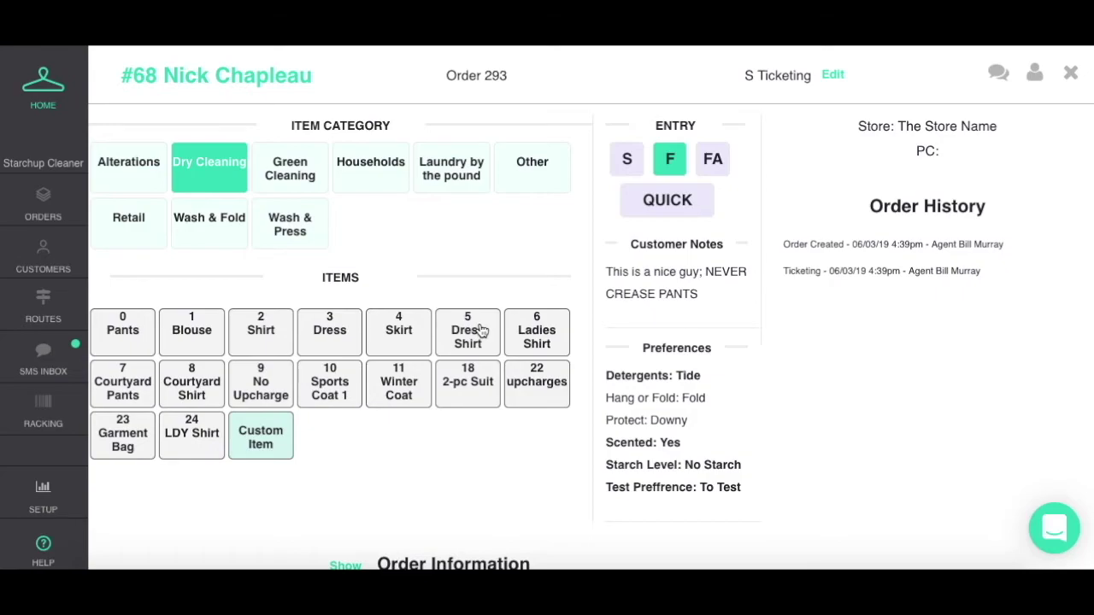
click(255, 332)
click(481, 167)
text(Calvin)
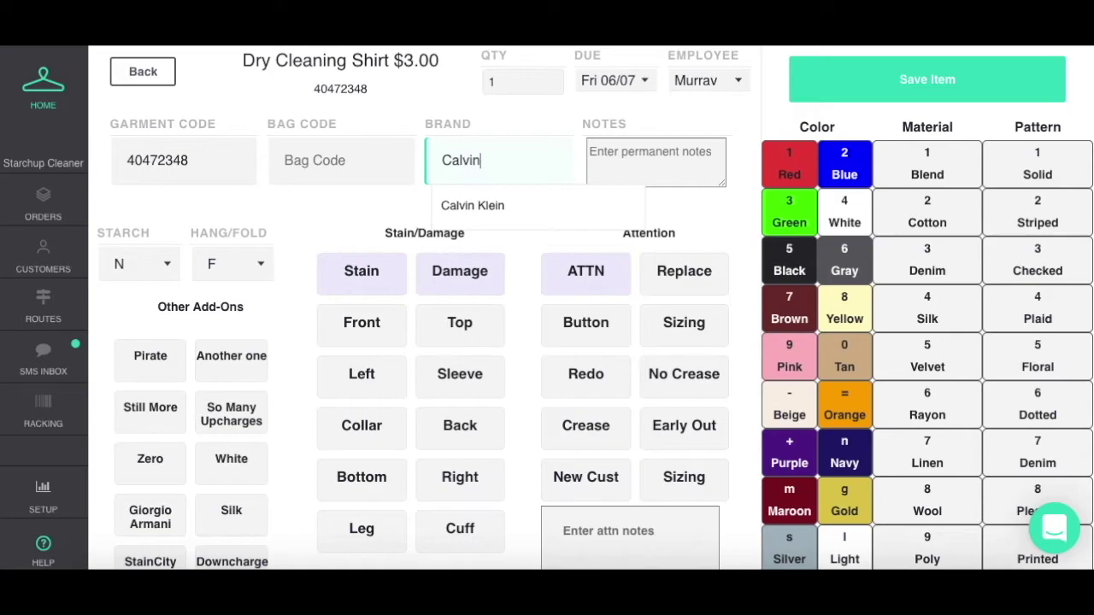
click(477, 205)
click(857, 176)
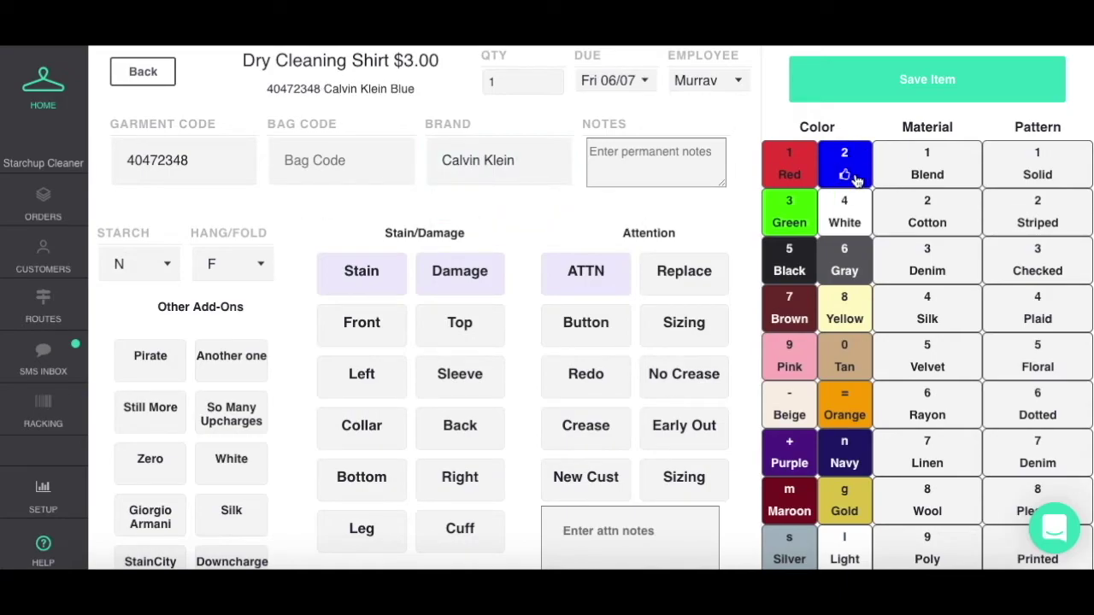
click(847, 218)
click(937, 220)
click(1004, 217)
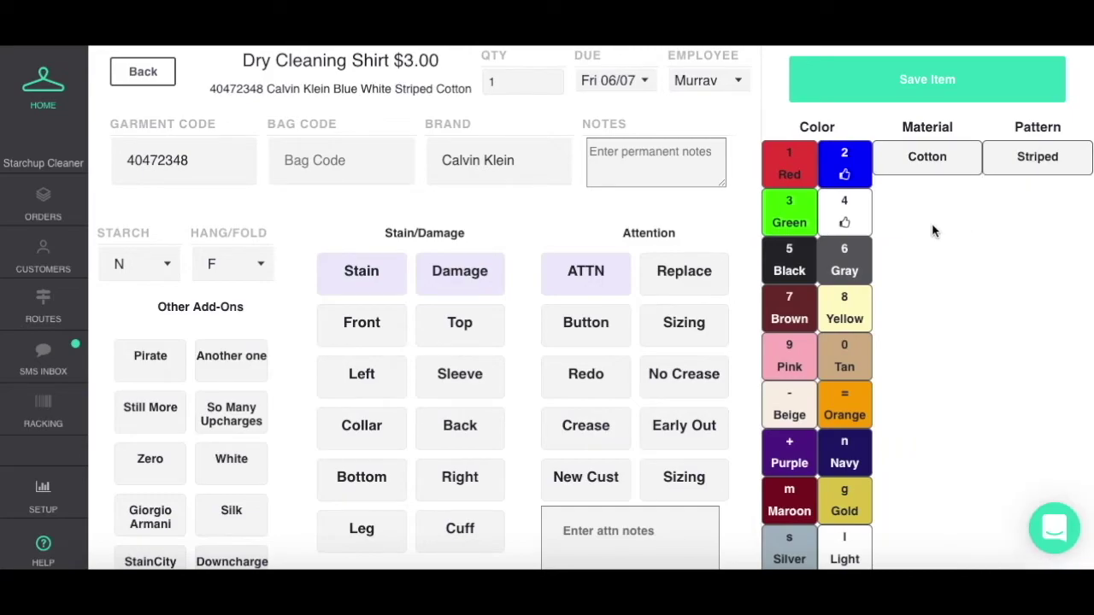
click(881, 101)
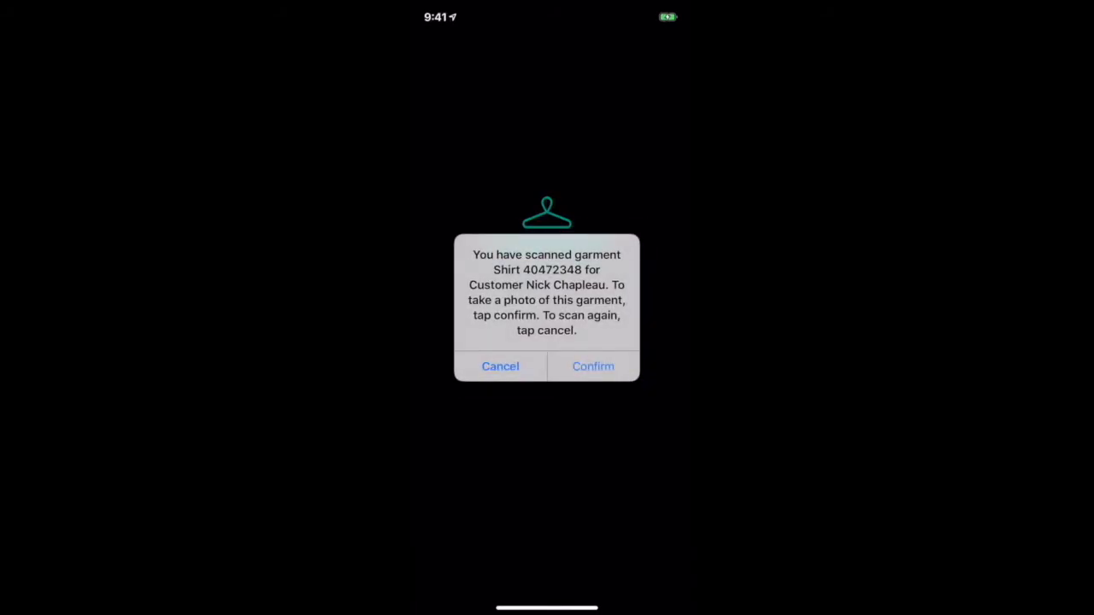
Photograph and upload shirt 40472348, then view the photo on its ticket garment row.
click(593, 366)
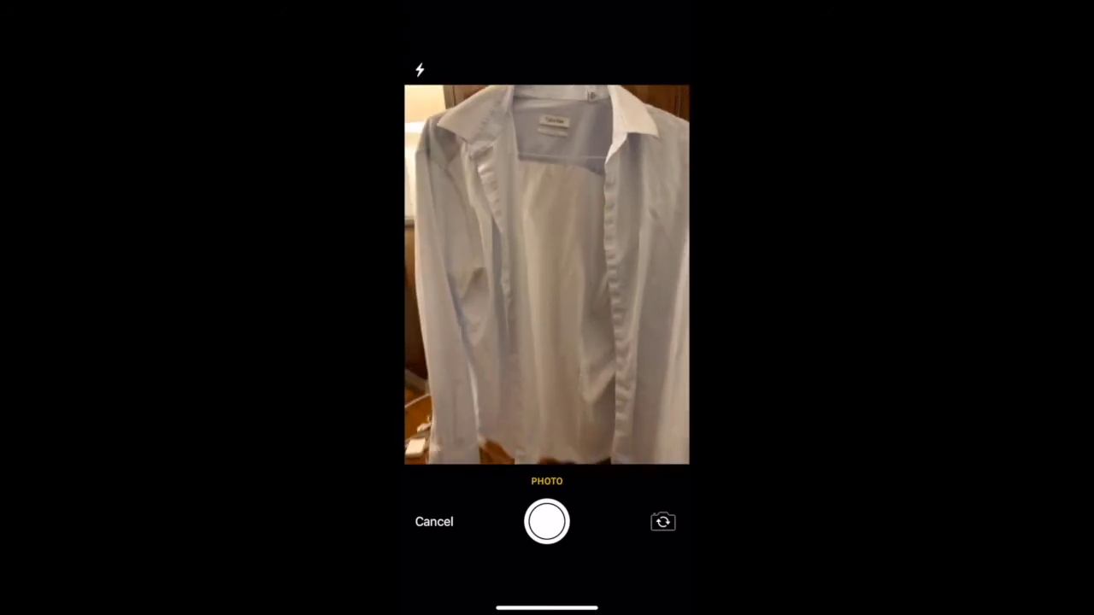
click(547, 521)
click(649, 532)
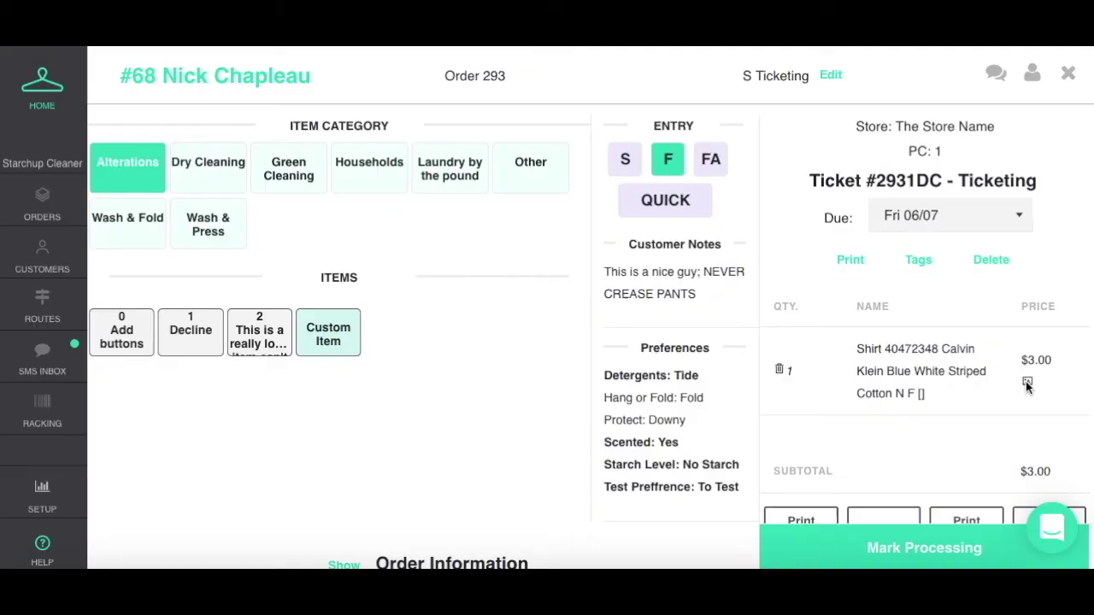
click(1027, 383)
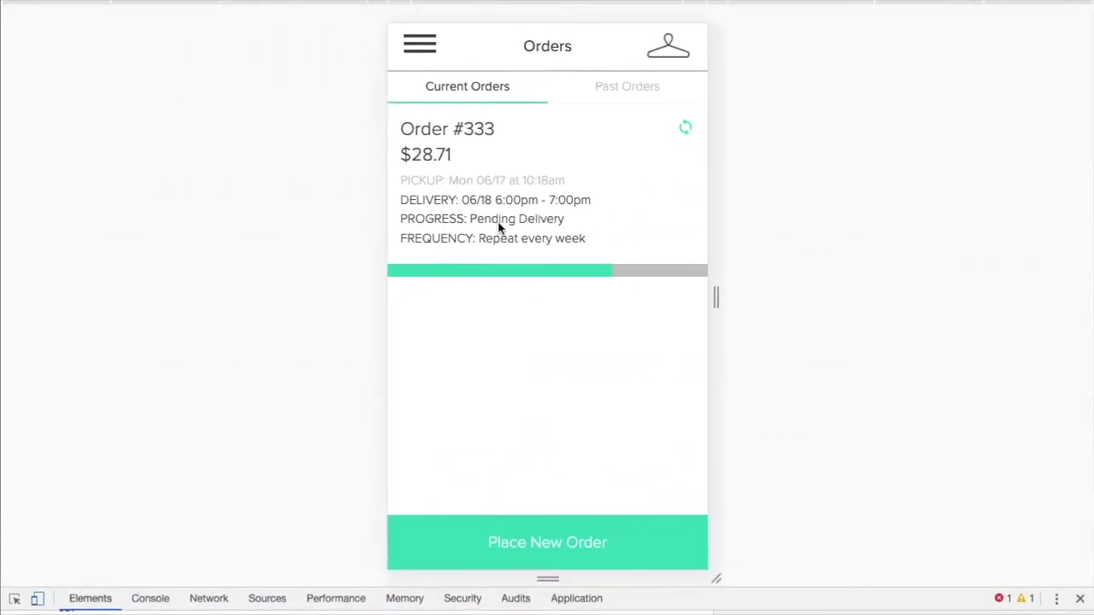
Show Order #333's status, pending delivery Tue Jun 18th, and its inventory receipt.
click(629, 184)
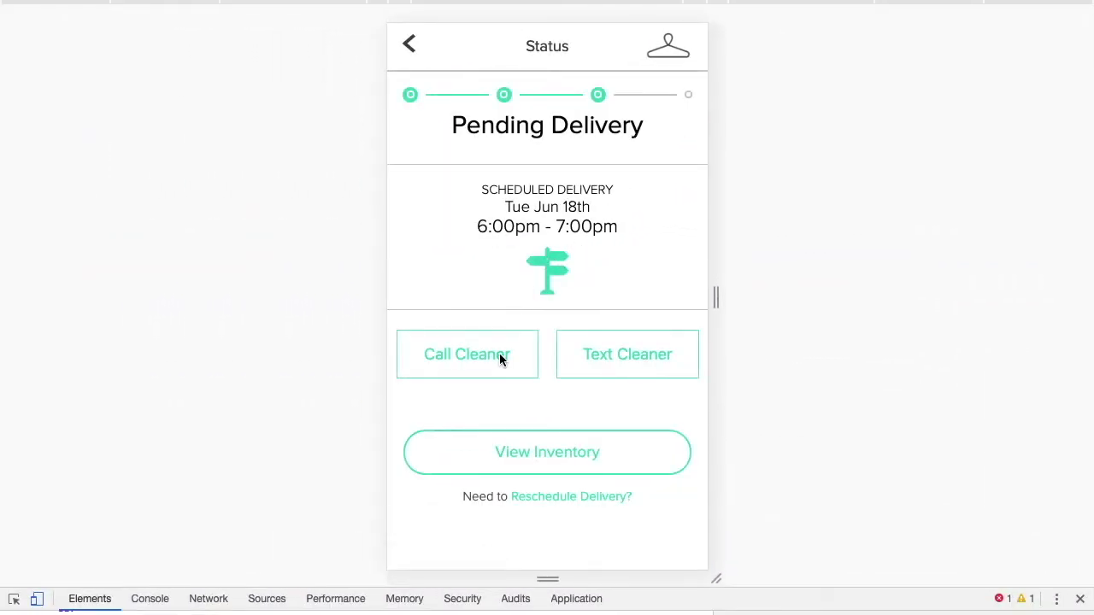
click(546, 452)
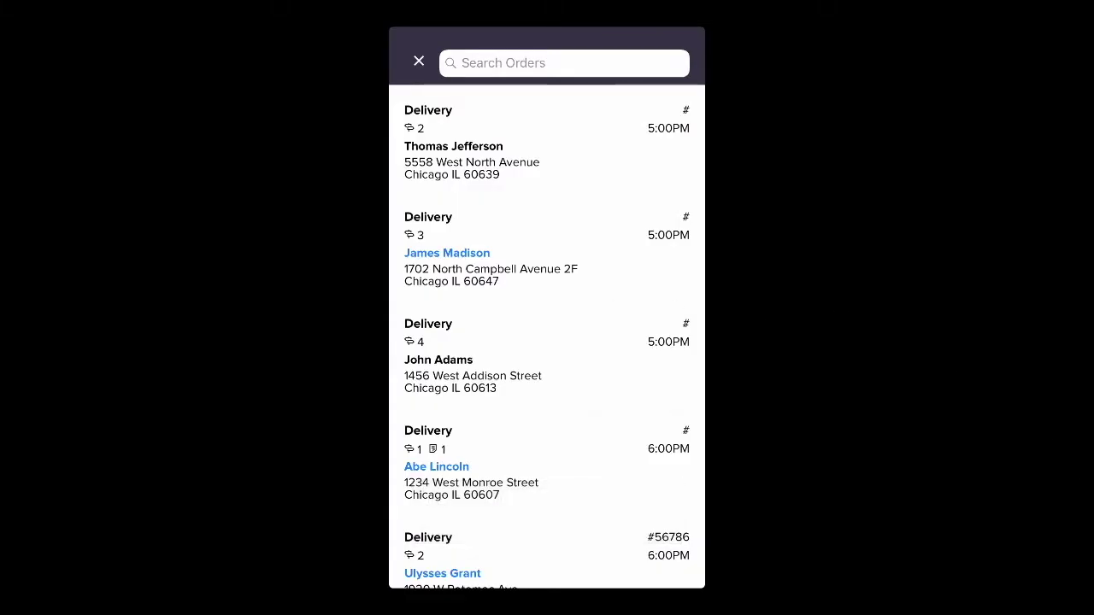
Open the first 6:00PM delivery and load its items: Wash & Fold 15, total $31.50.
scroll(547, 342, down, 3)
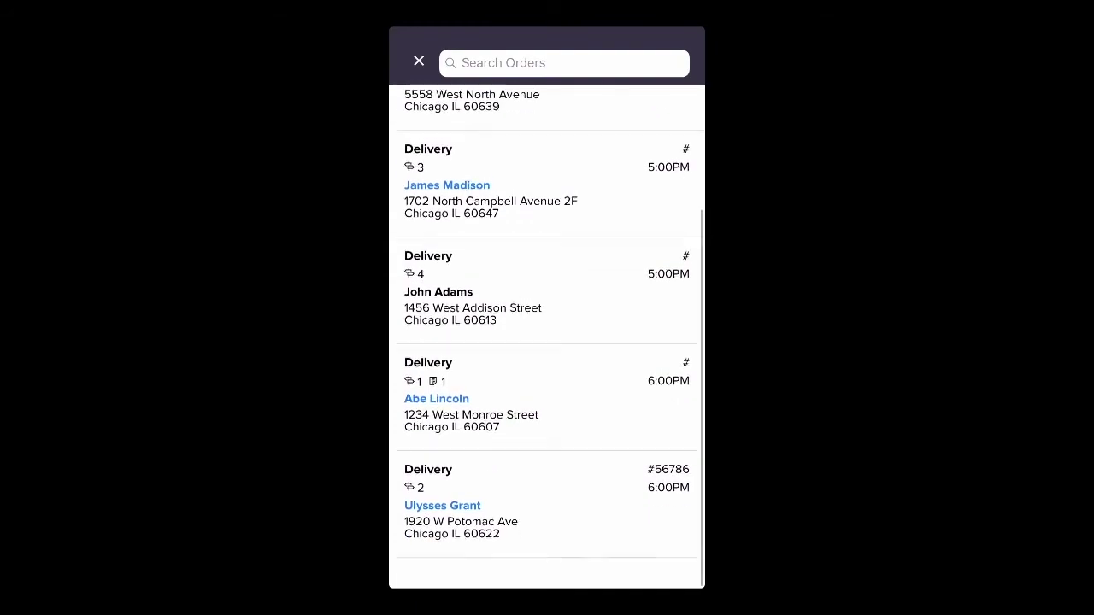
click(513, 440)
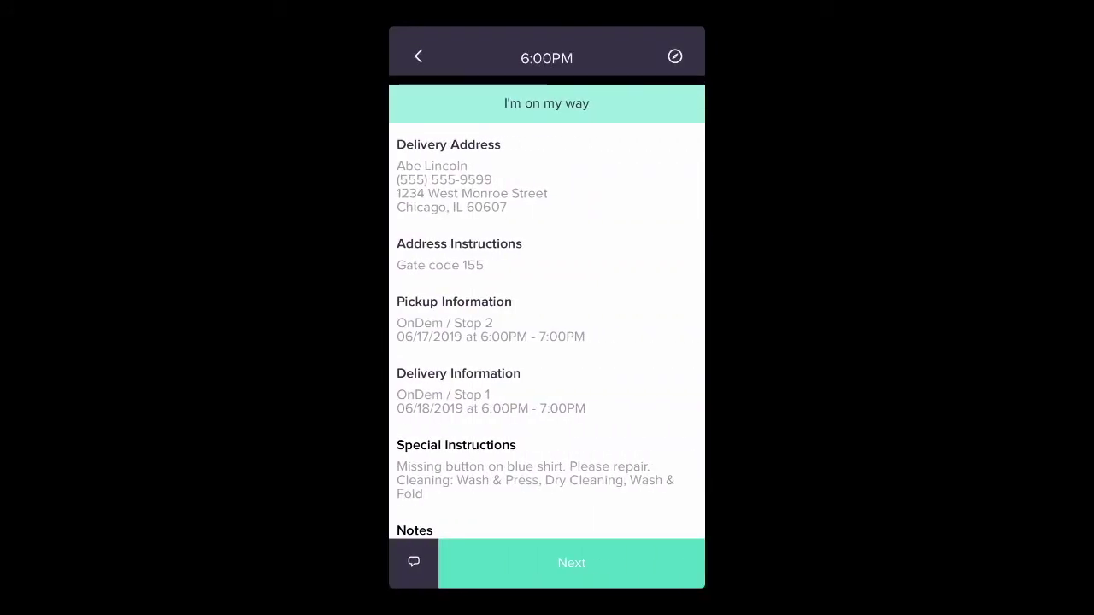
scroll(547, 342, down, 4)
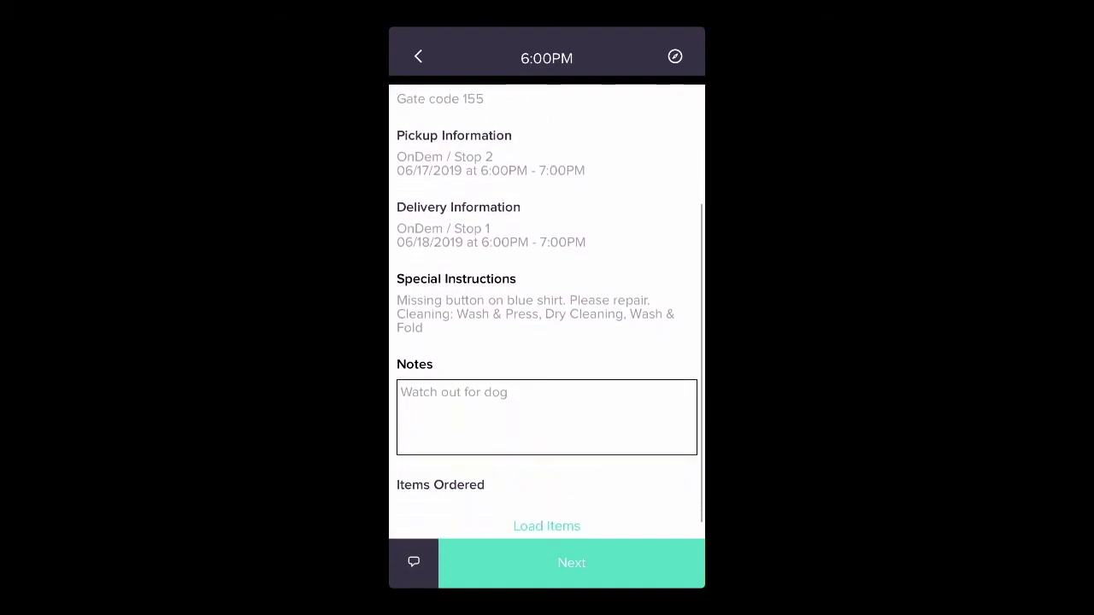
click(547, 507)
scroll(547, 342, down, 2)
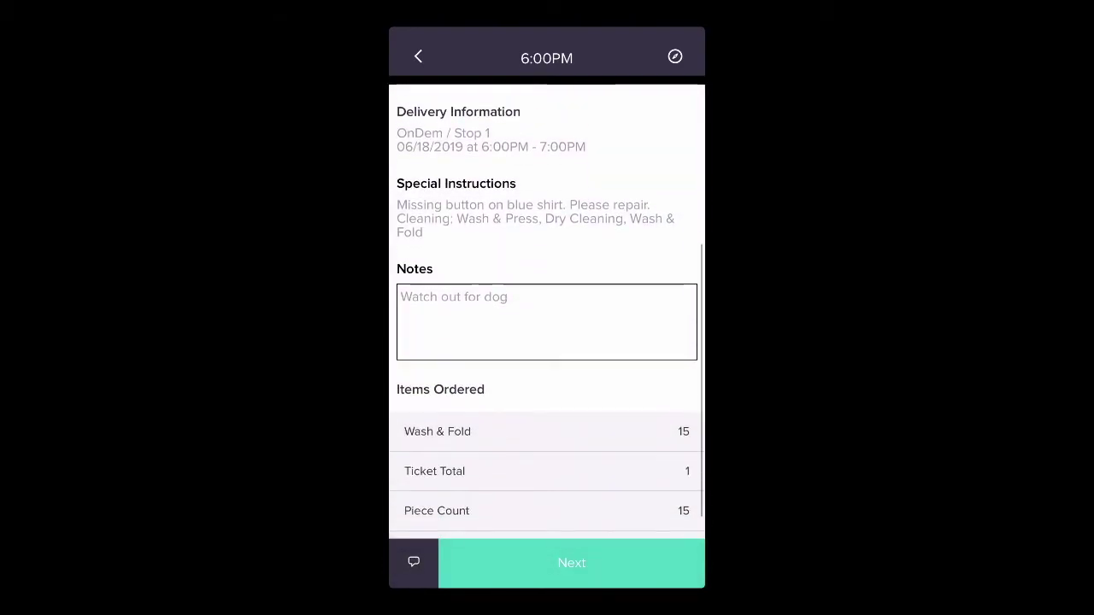
scroll(547, 311, down, 1)
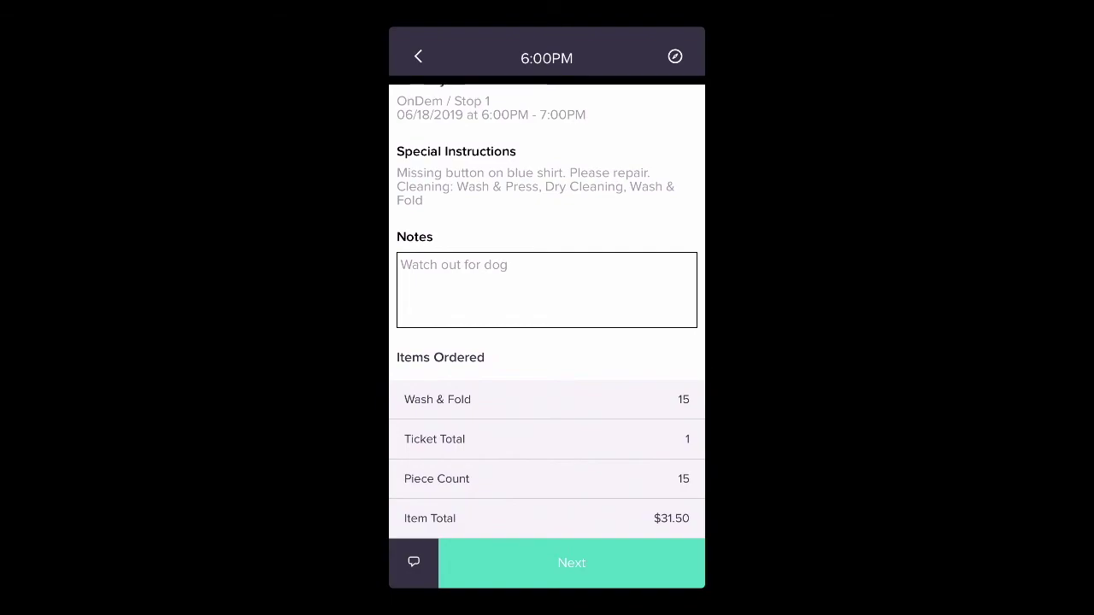
scroll(547, 312, up, 7)
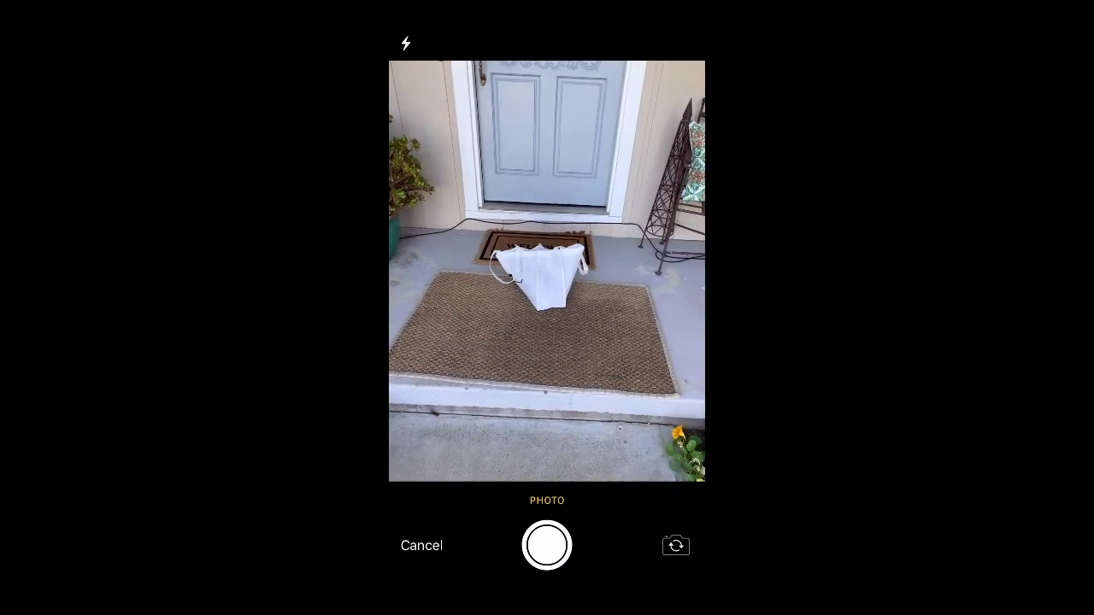
Snap and upload the doorstep laundry bag photo as proof of delivery.
click(546, 545)
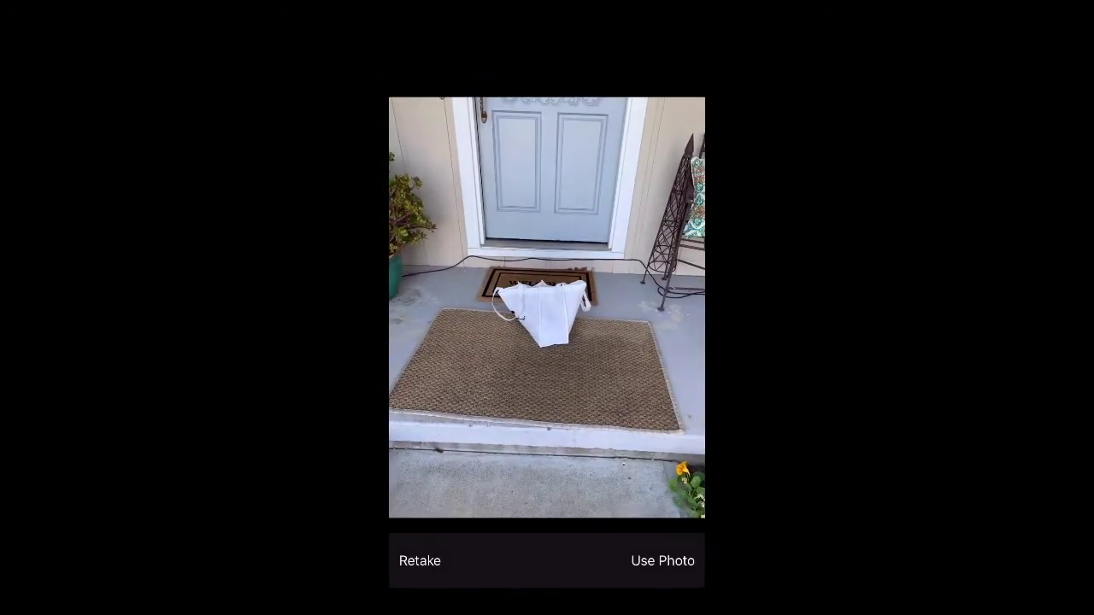
click(662, 561)
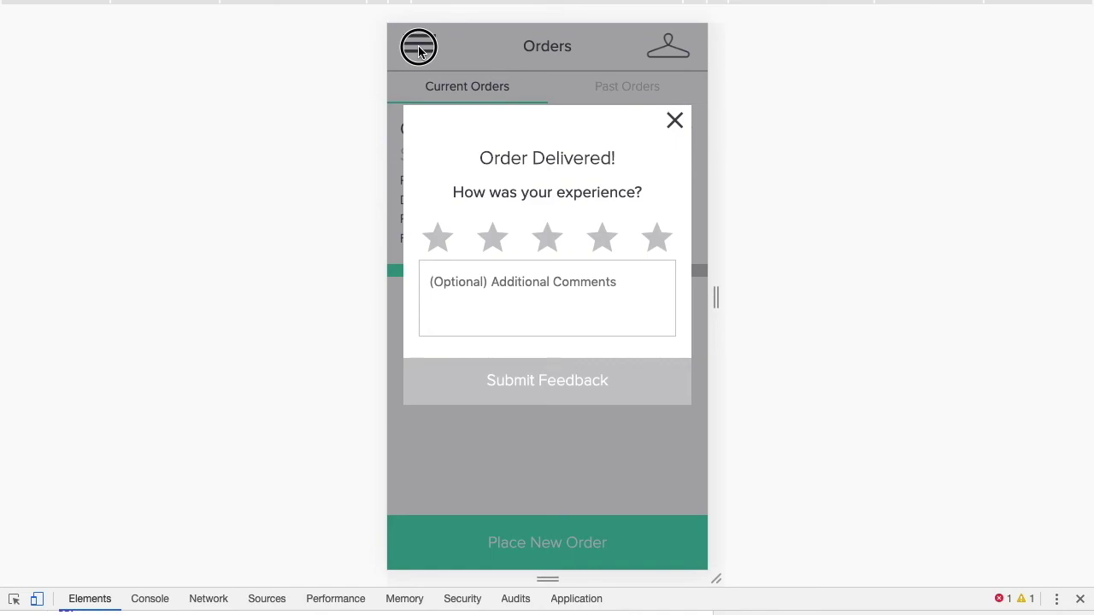
Browse the Rewards page's Credits and Rewards tabs, then show Basic, Plus and Family subscriptions.
click(419, 49)
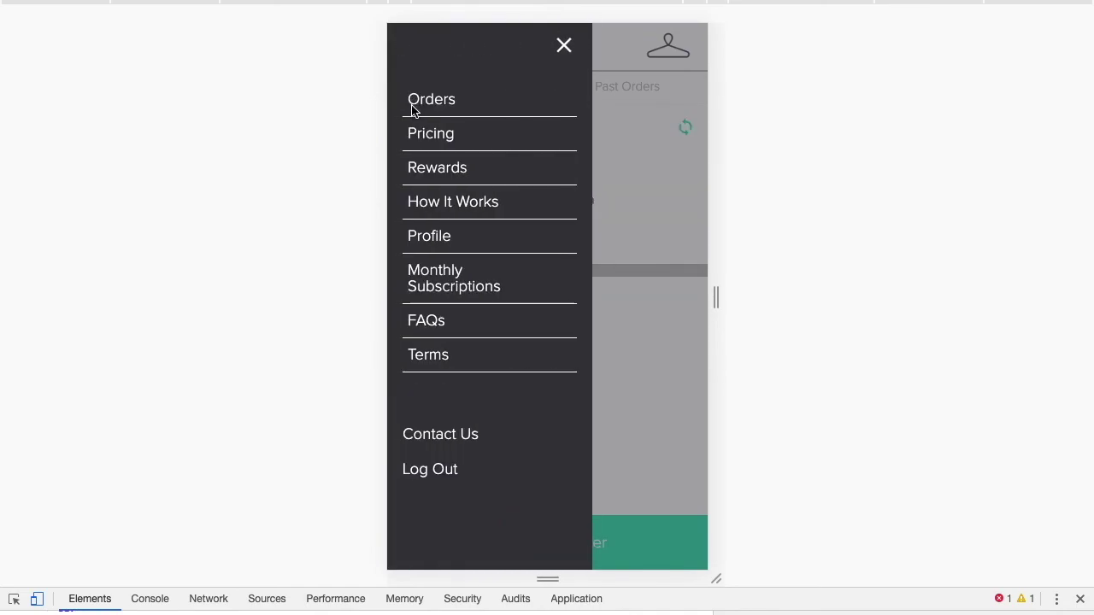
click(442, 176)
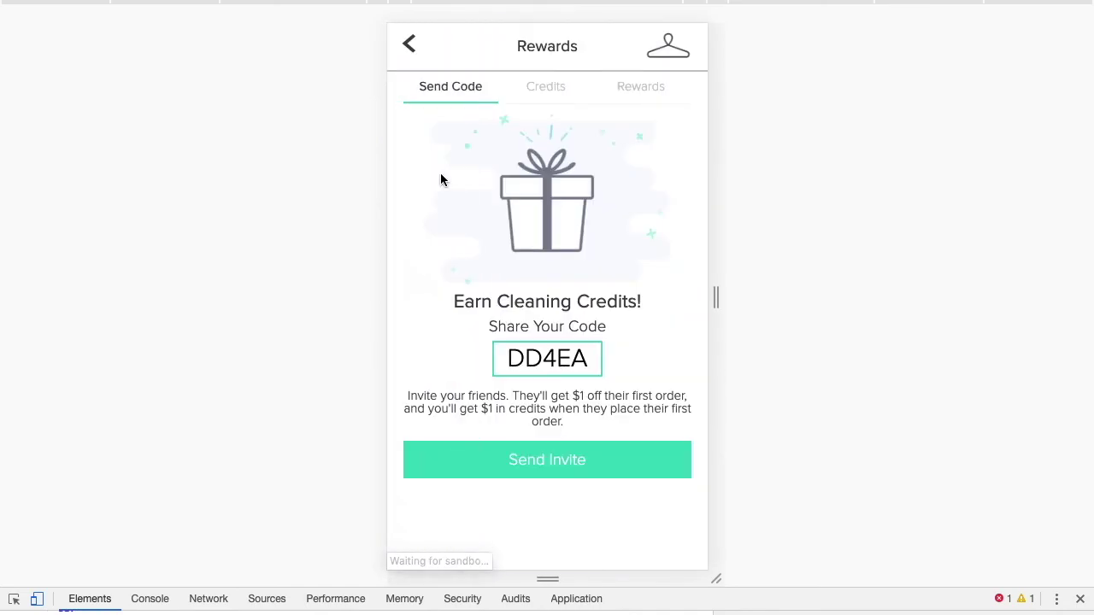
click(547, 89)
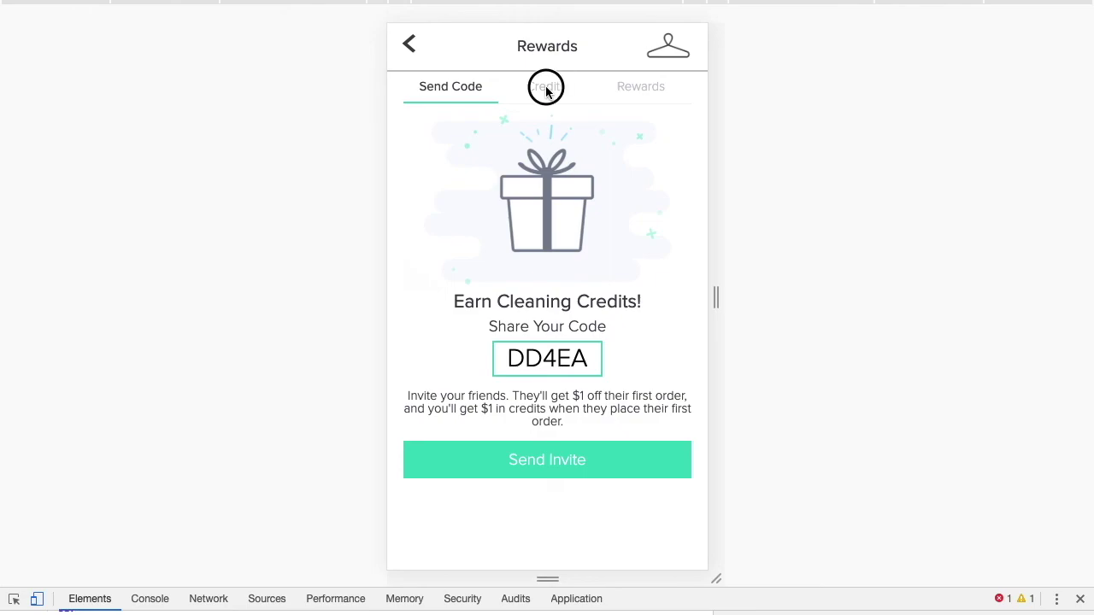
click(638, 92)
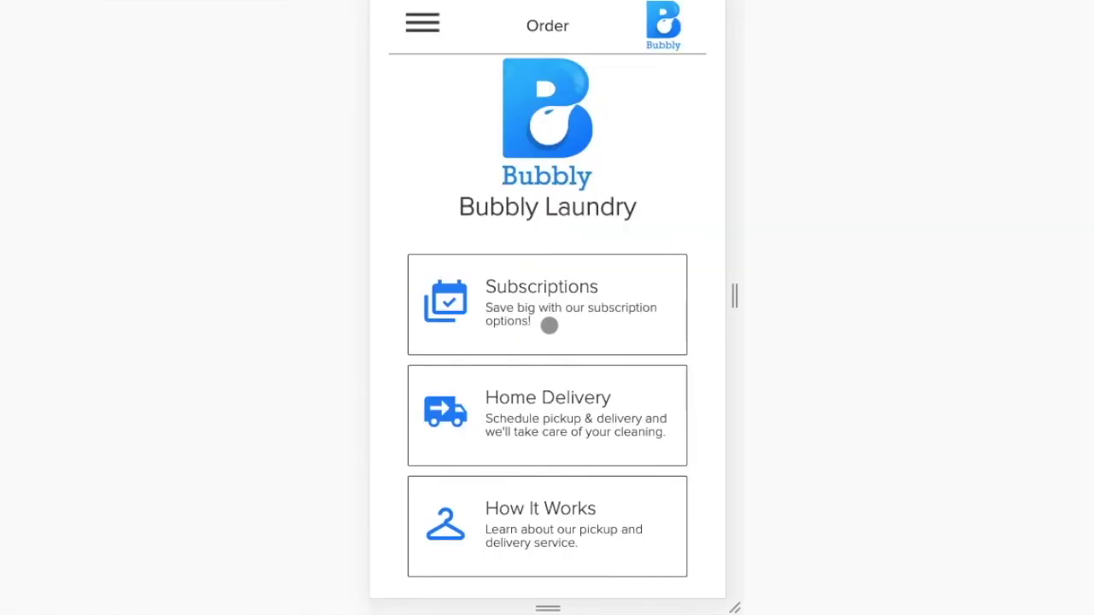
click(549, 325)
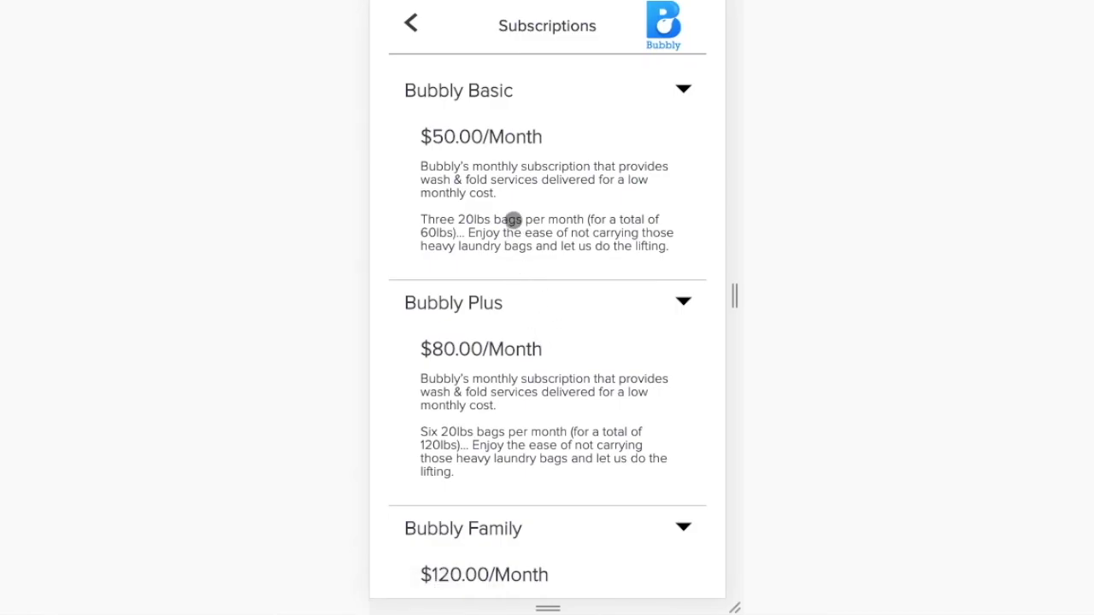
scroll(512, 220, down, 1)
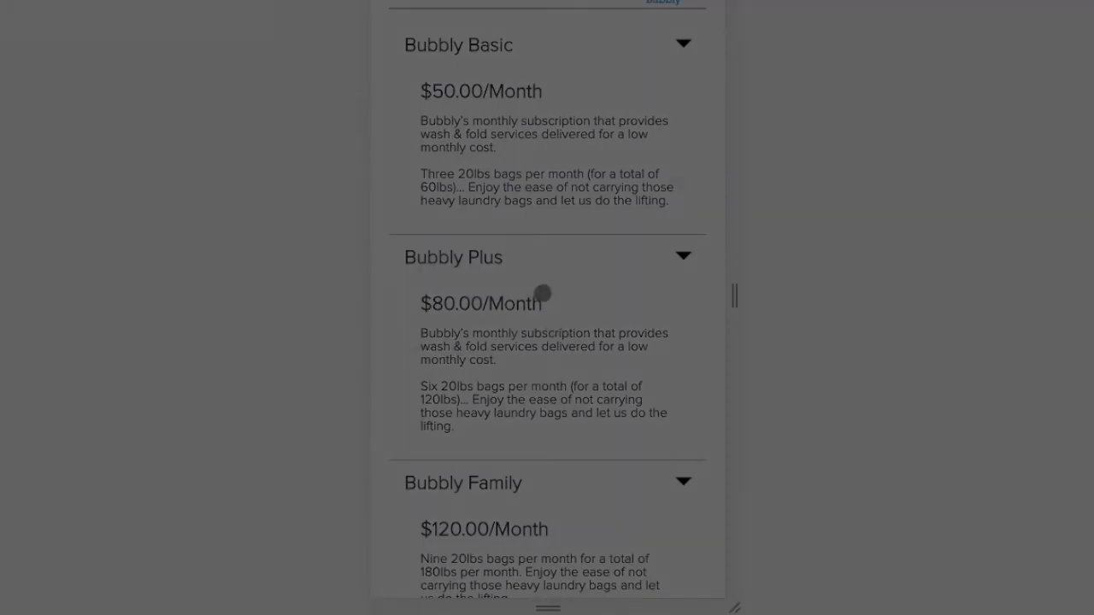